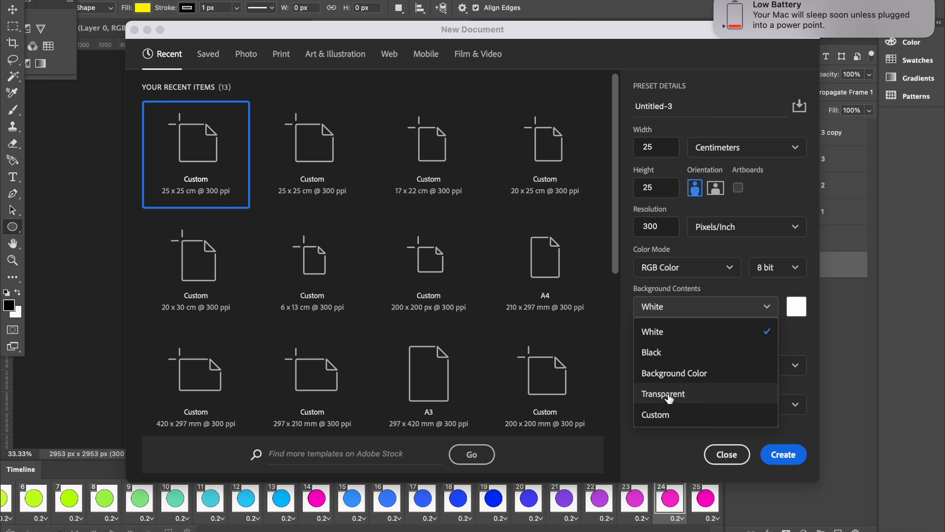
Create a 25 x 25 cm, 300 ppi document named "coloured circle" with a transparent background
left_click_drag(704, 112, 620, 113)
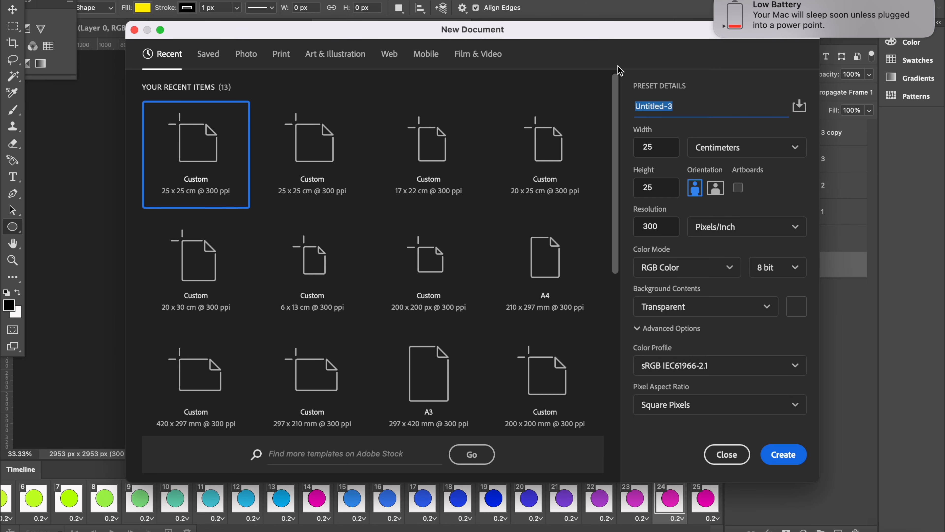
type("coloured circle")
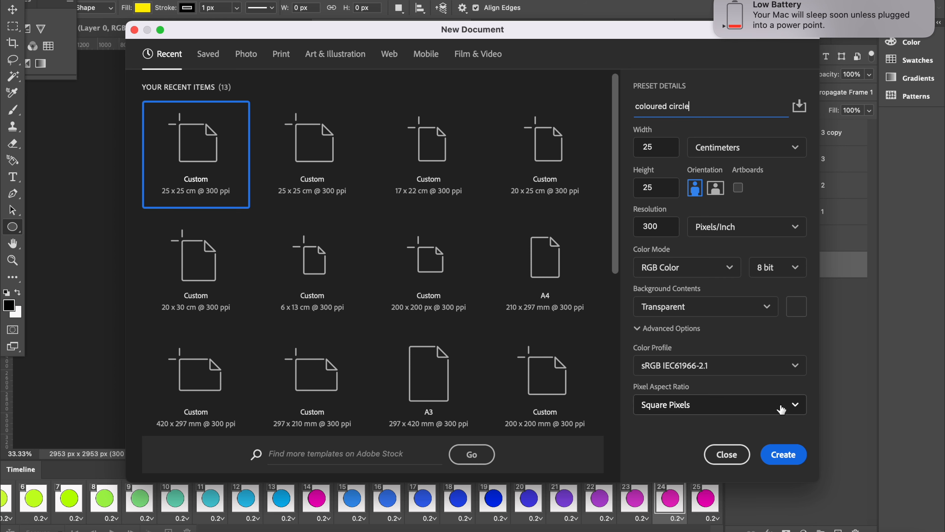
left_click(784, 454)
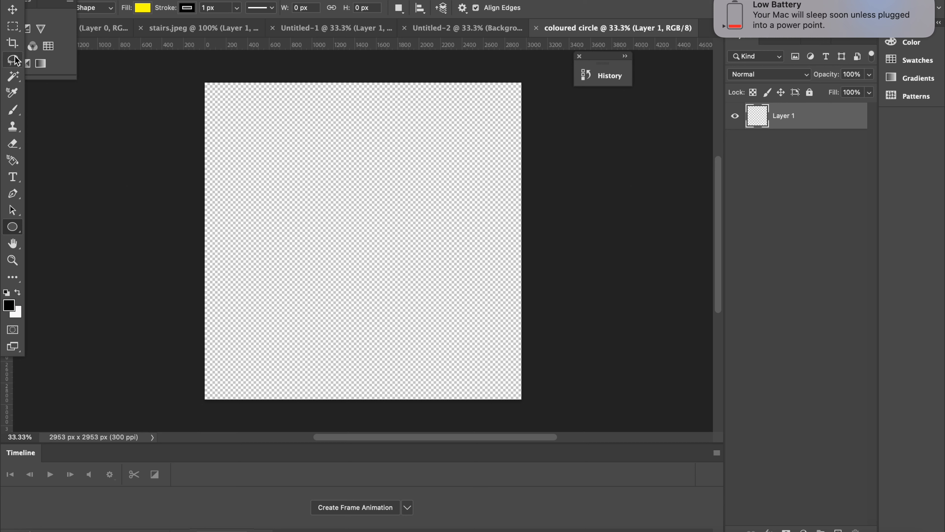
Draw a yellow circle about 1975 px wide with the Ellipse tool and set its black stroke to about 37 px
right_click(19, 231)
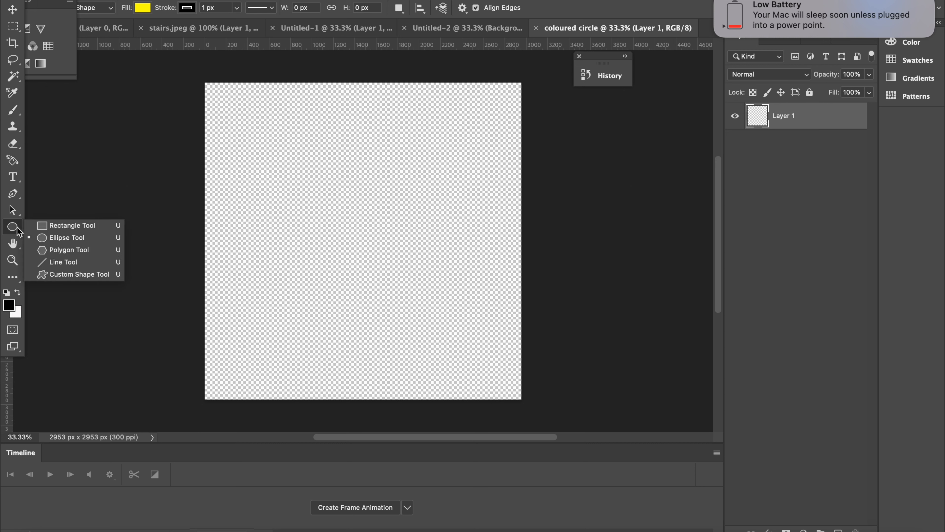
left_click(54, 240)
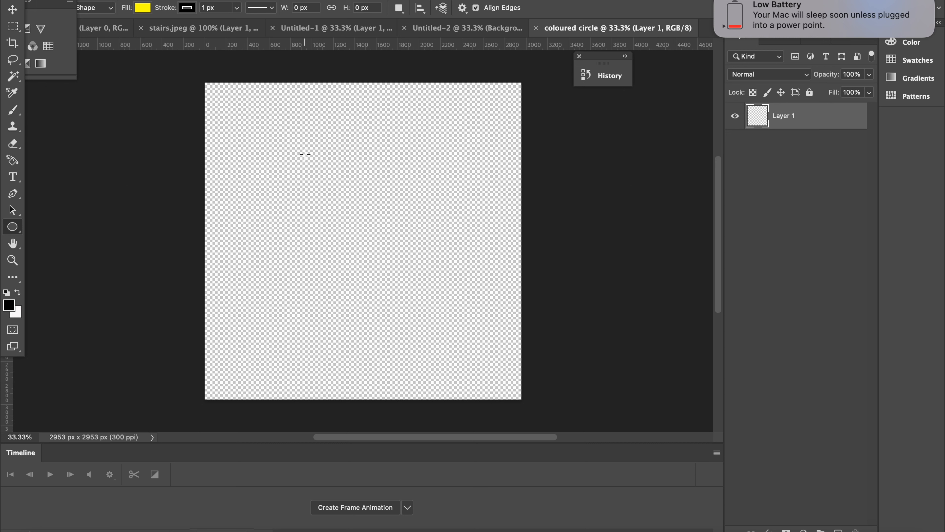
left_click_drag(270, 145, 476, 401)
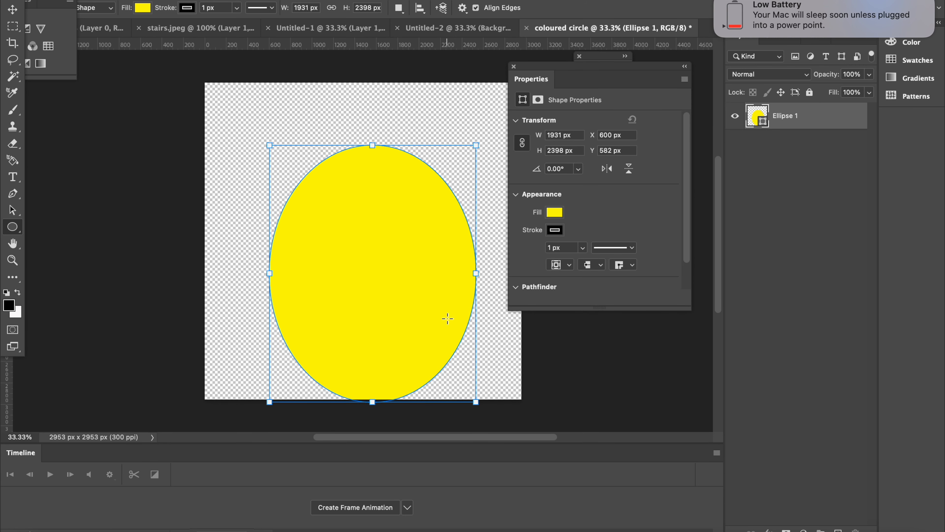
key("super+z")
left_click_drag(265, 125, 476, 338)
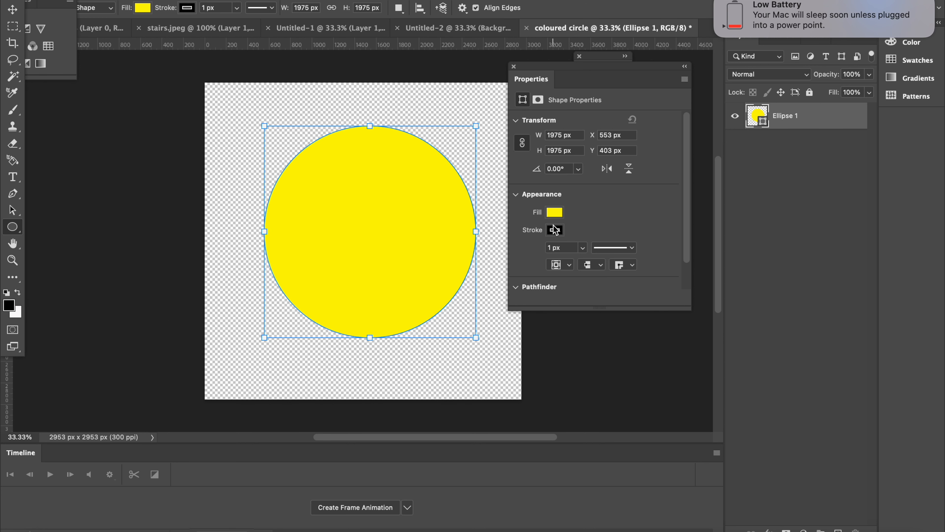
left_click(582, 249)
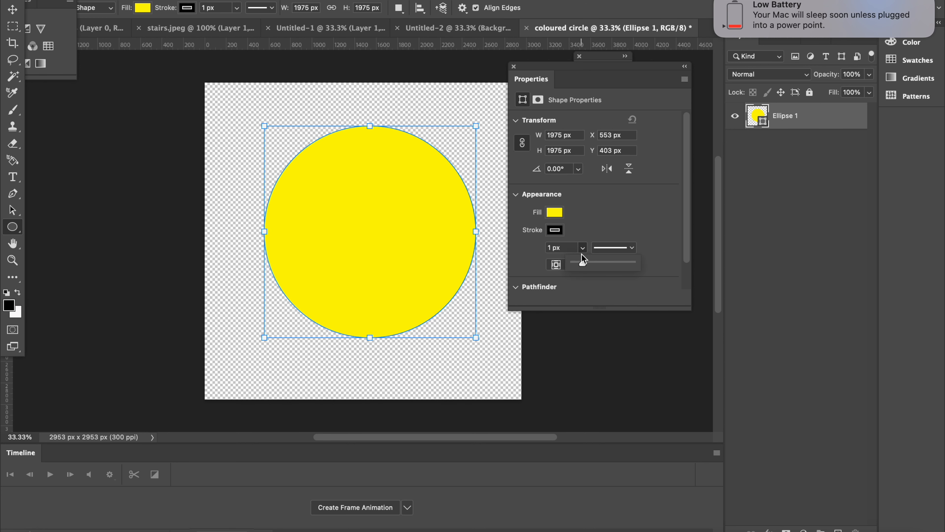
left_click(592, 262)
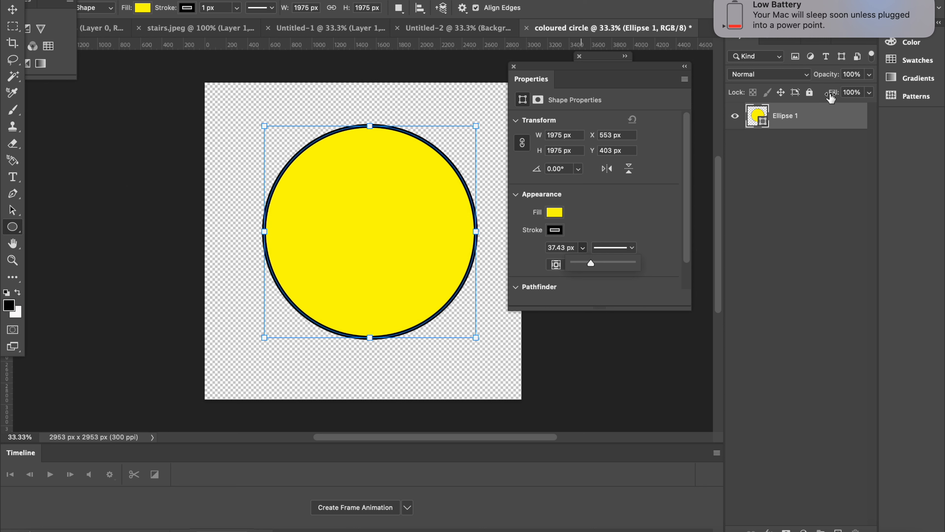
Duplicate the yellow circle layer and rasterize the copy
left_click(807, 120)
left_click_drag(808, 117, 839, 529)
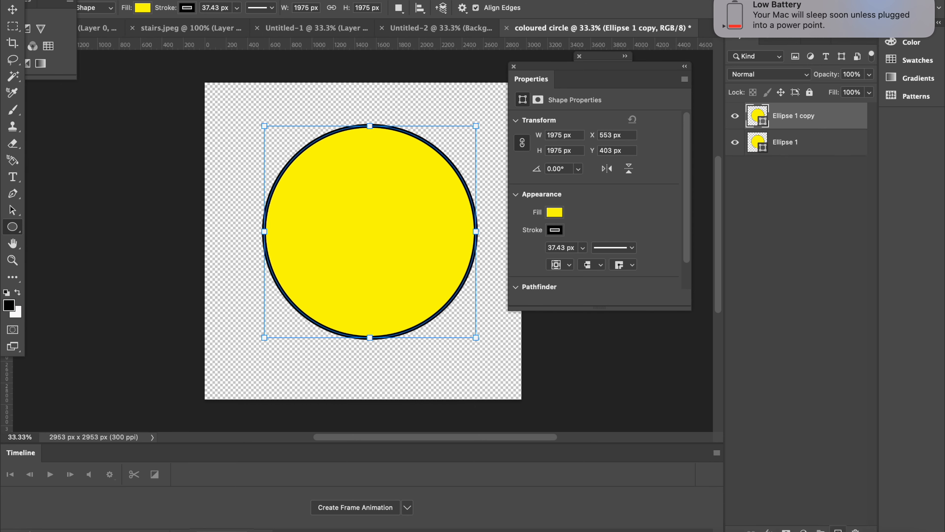
right_click(813, 121)
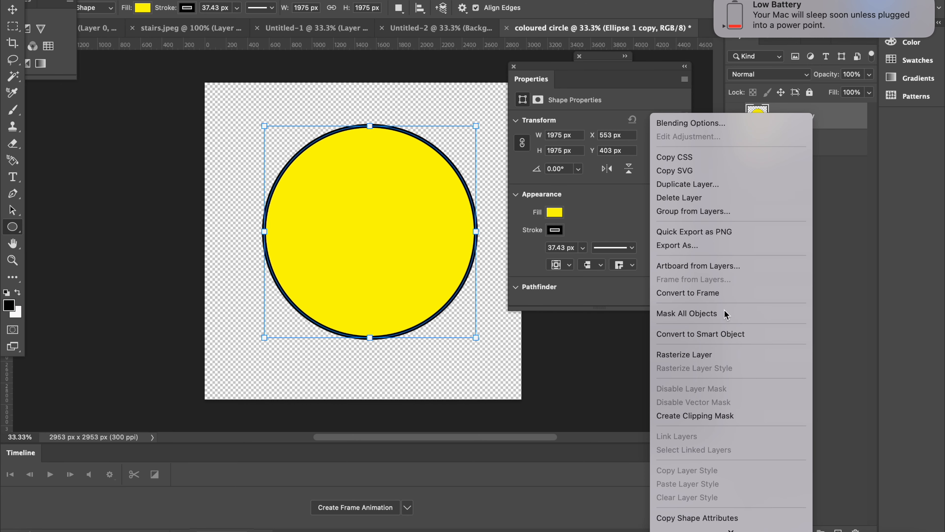
left_click(699, 354)
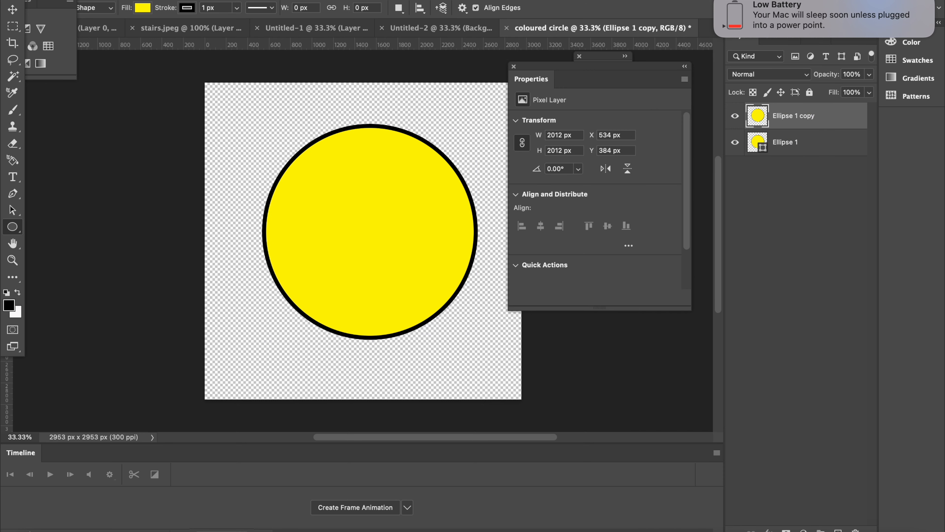
Shift the rasterized copy's hue from yellow to lime green with a Hue/Saturation adjustment
left_click(166, 0)
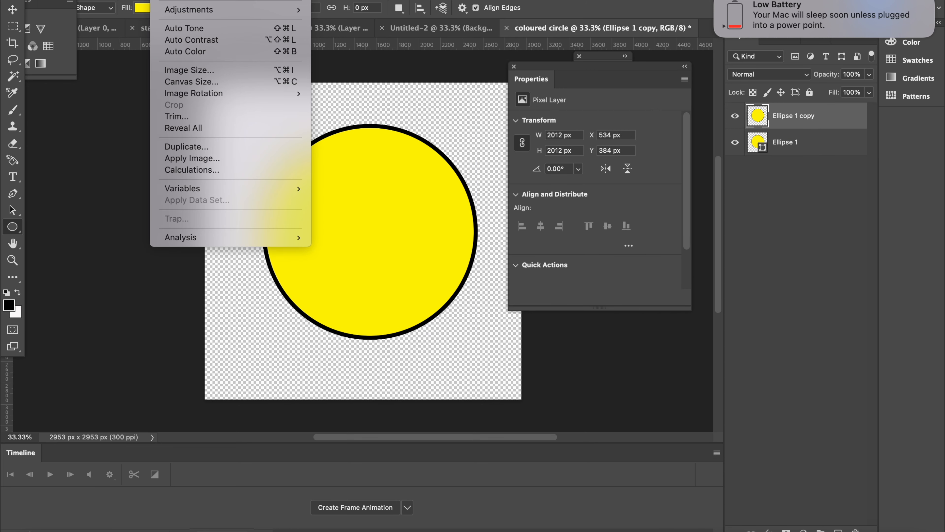
mouse_move(179, 12)
mouse_move(304, 10)
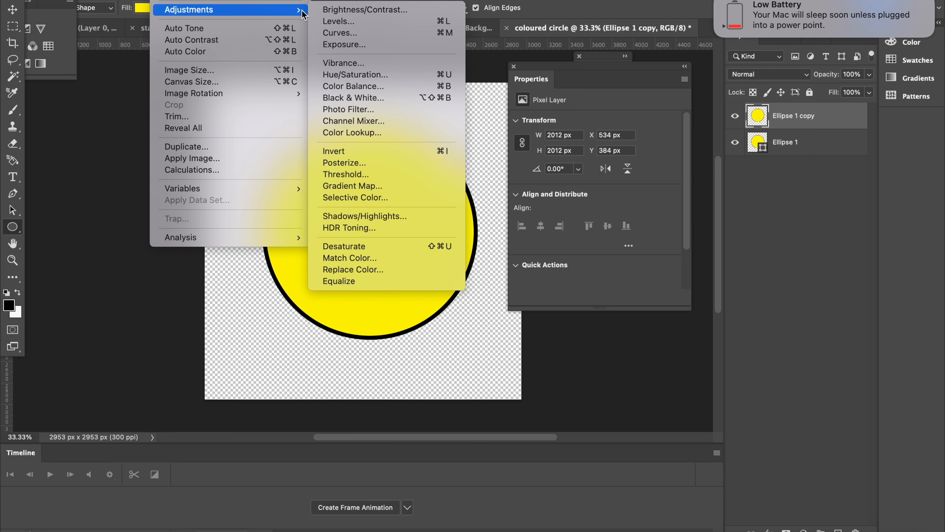
left_click(334, 76)
left_click_drag(614, 179, 629, 182)
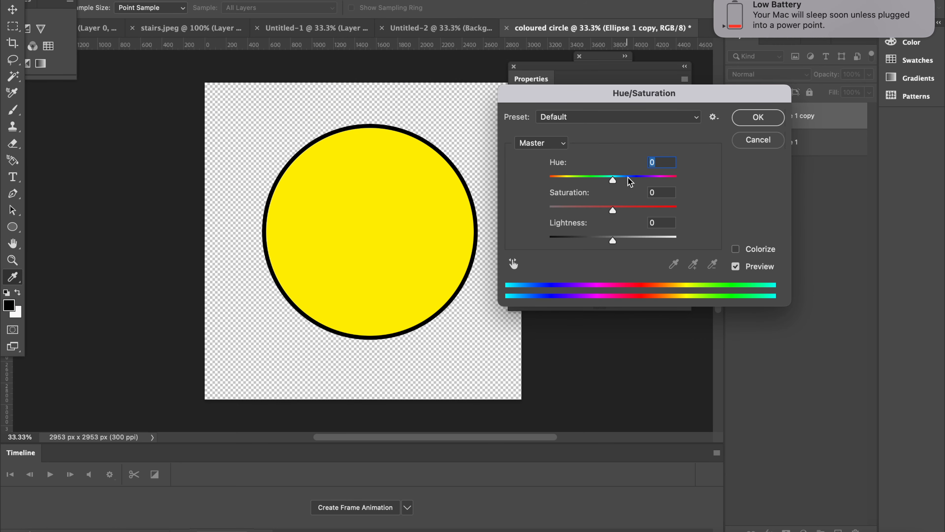
left_click(758, 117)
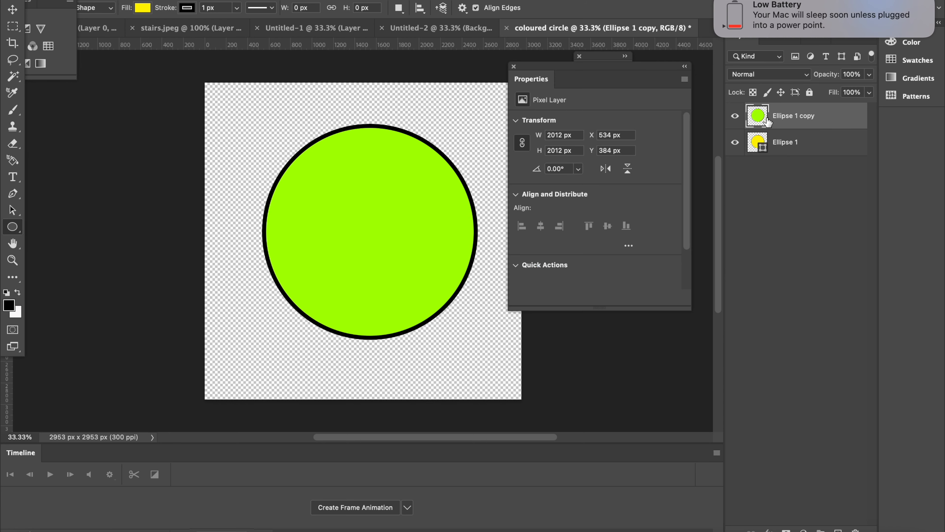
Duplicate the lime green circle layer and shift the copy's hue to bright green with Hue/Saturation
left_click_drag(815, 116, 838, 530)
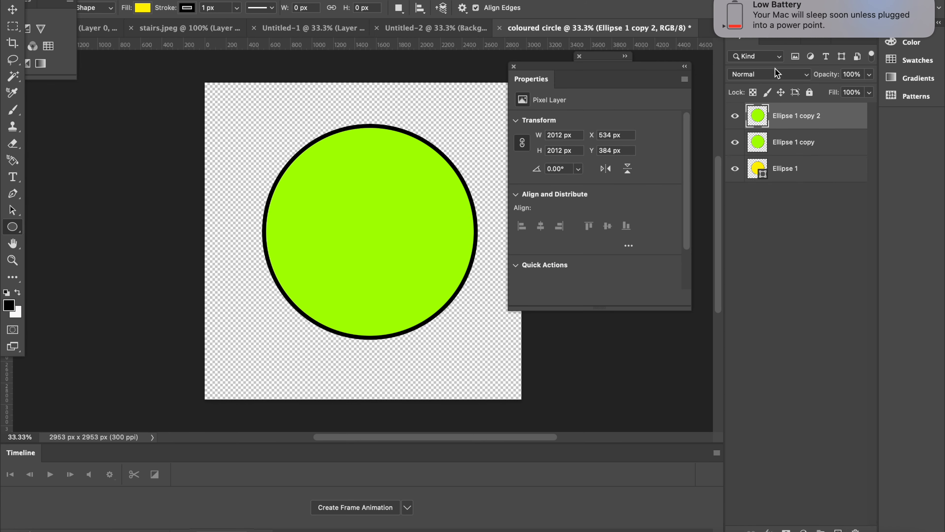
left_click(164, 1)
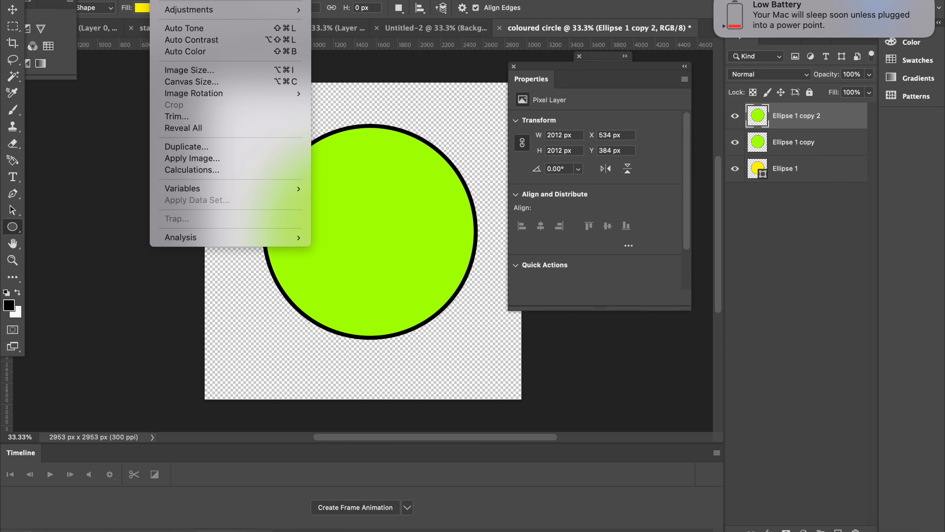
mouse_move(196, 11)
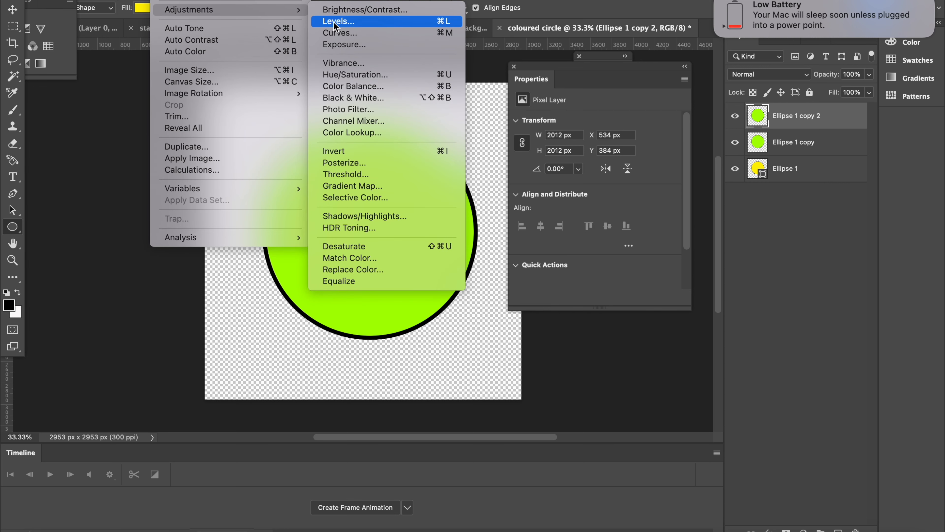
left_click(352, 76)
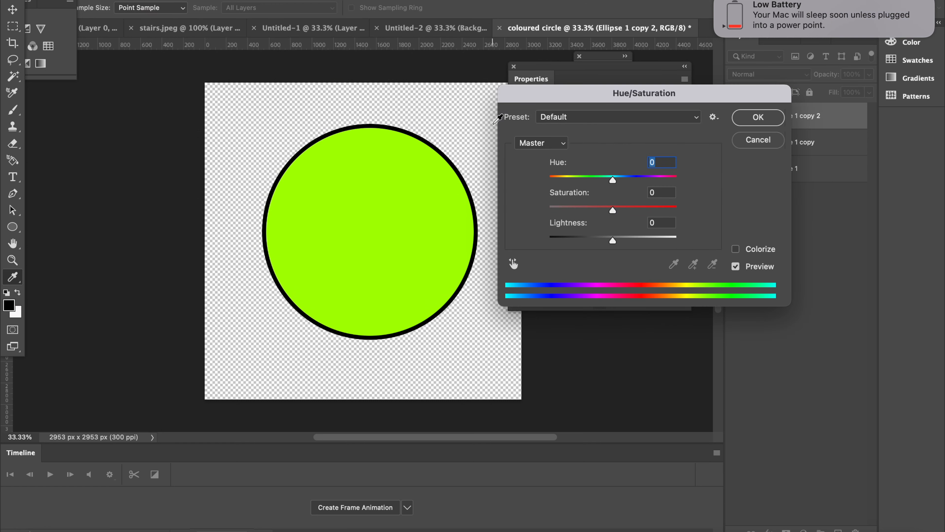
left_click(636, 179)
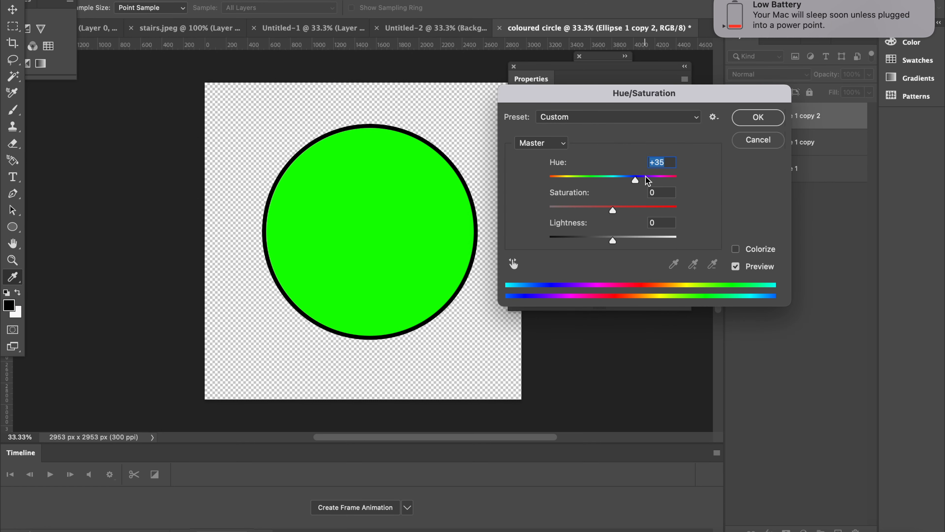
left_click_drag(648, 181, 647, 181)
left_click(758, 117)
Duplicate the bright green circle layer and shift the copy's hue by +35 to turquoise with Hue/Saturation
left_click_drag(835, 118, 838, 529)
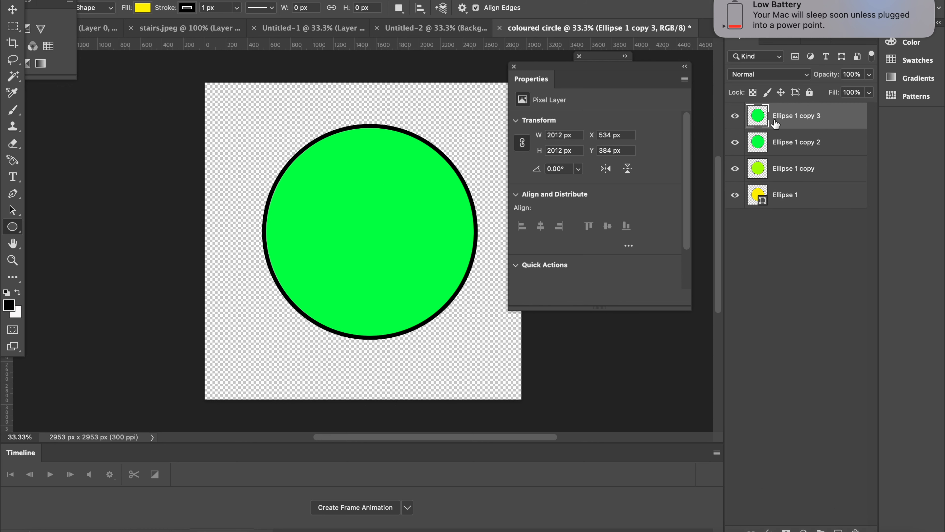
left_click(168, 0)
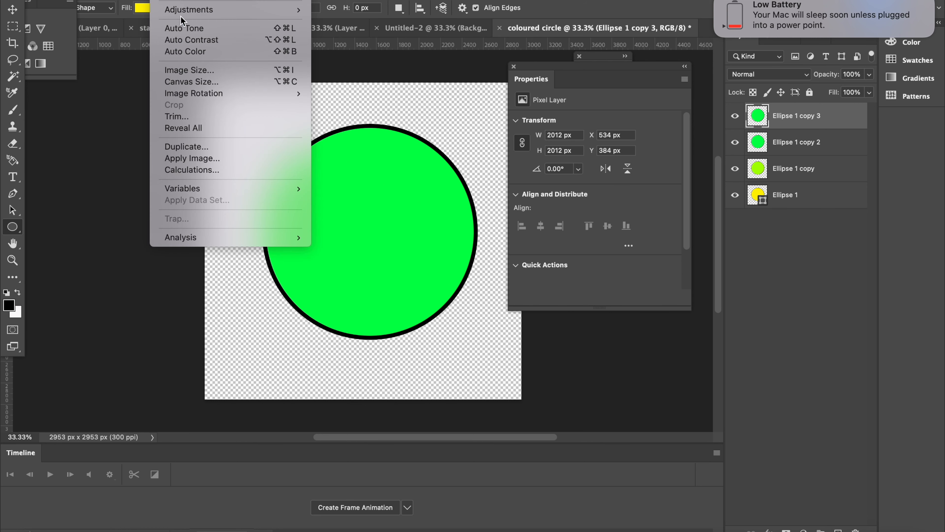
mouse_move(180, 11)
left_click(363, 77)
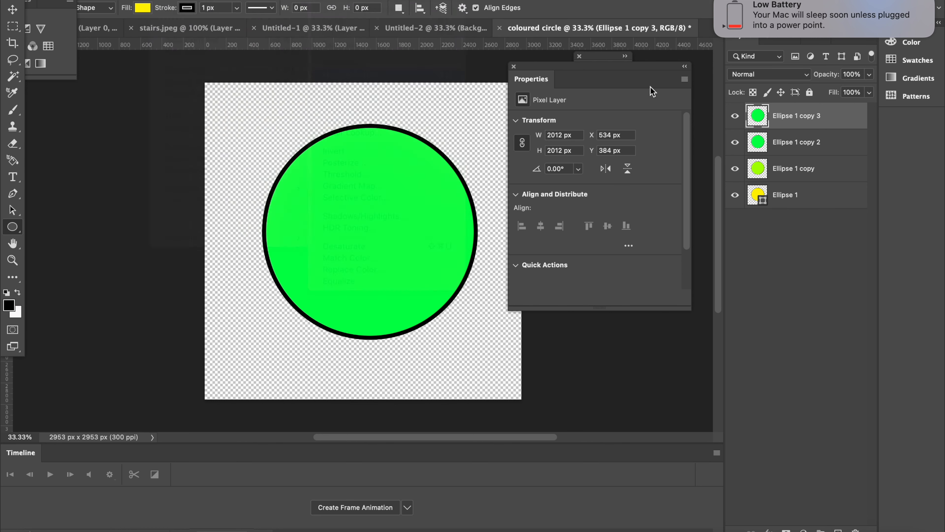
left_click_drag(655, 185, 638, 181)
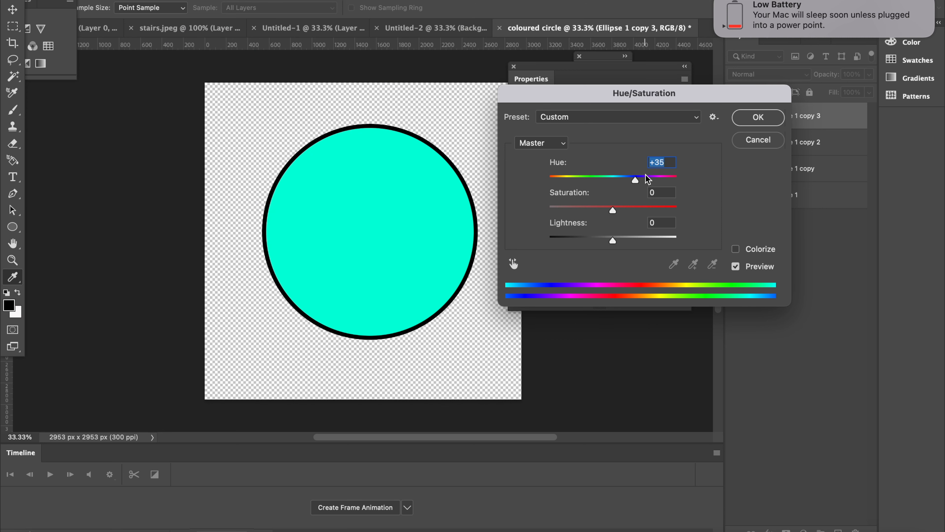
left_click(758, 117)
Duplicate the turquoise circle layer and shift the copy's hue by +39 to blue with Hue/Saturation
left_click_drag(816, 117, 839, 531)
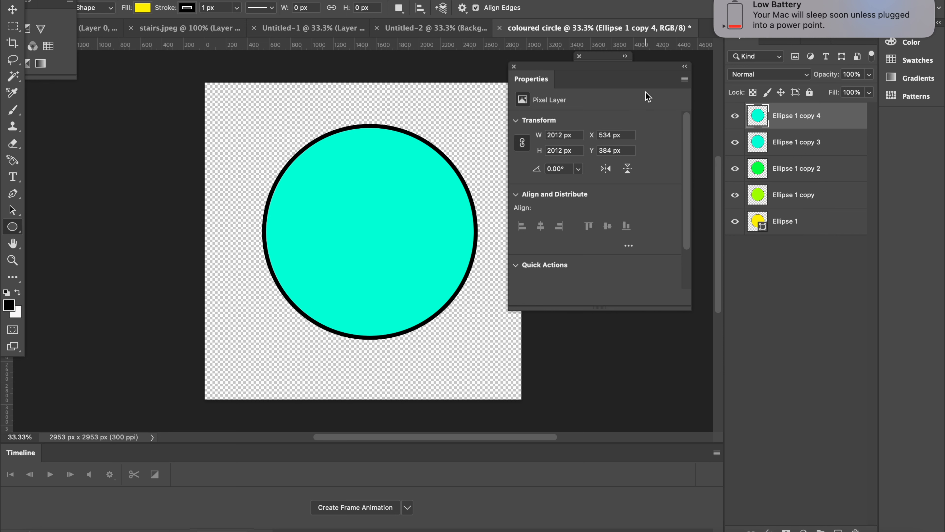
left_click(164, 0)
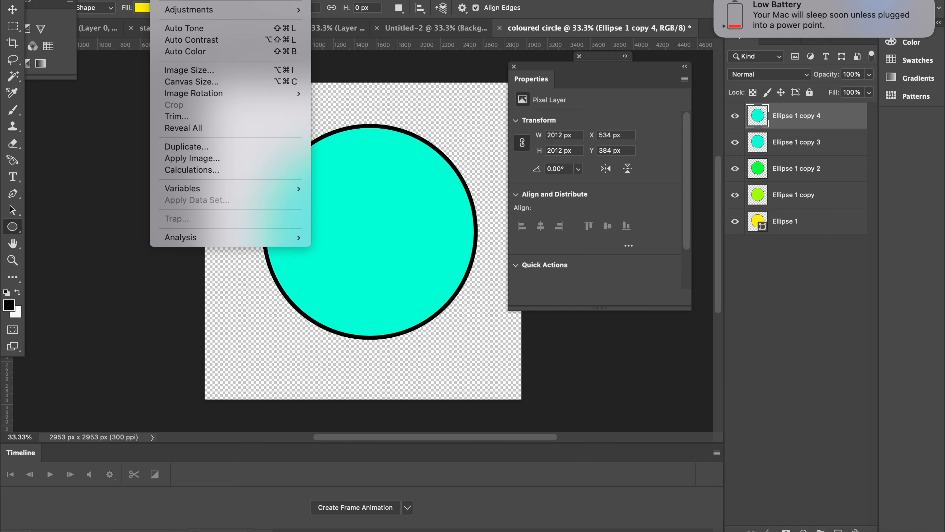
mouse_move(209, 10)
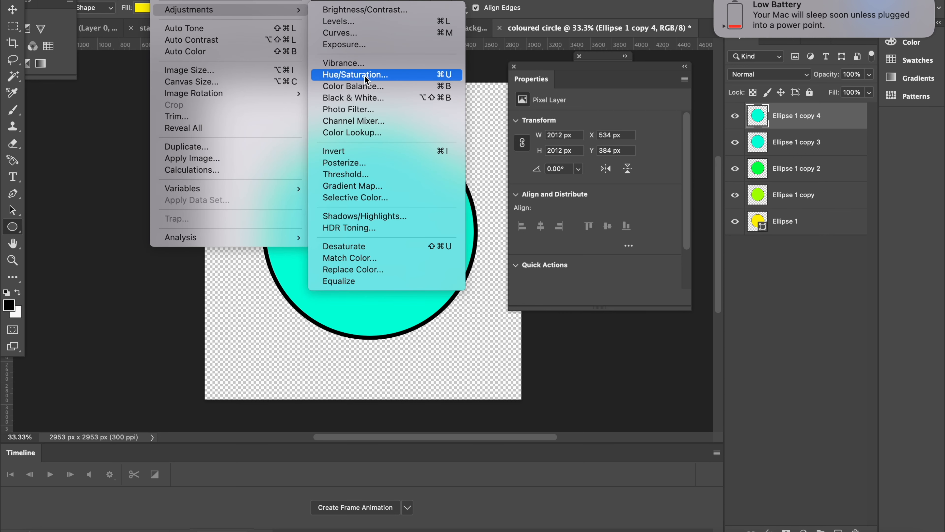
left_click(355, 74)
left_click_drag(641, 180, 638, 180)
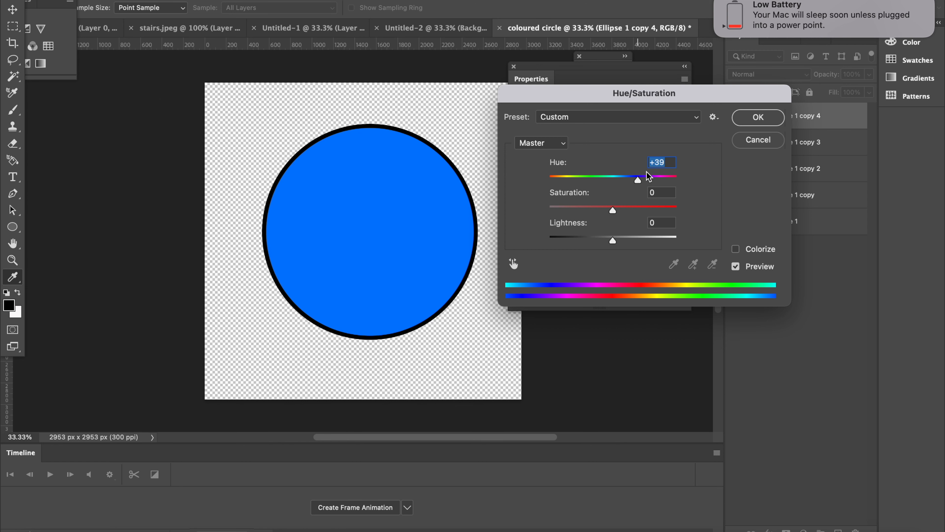
left_click(758, 118)
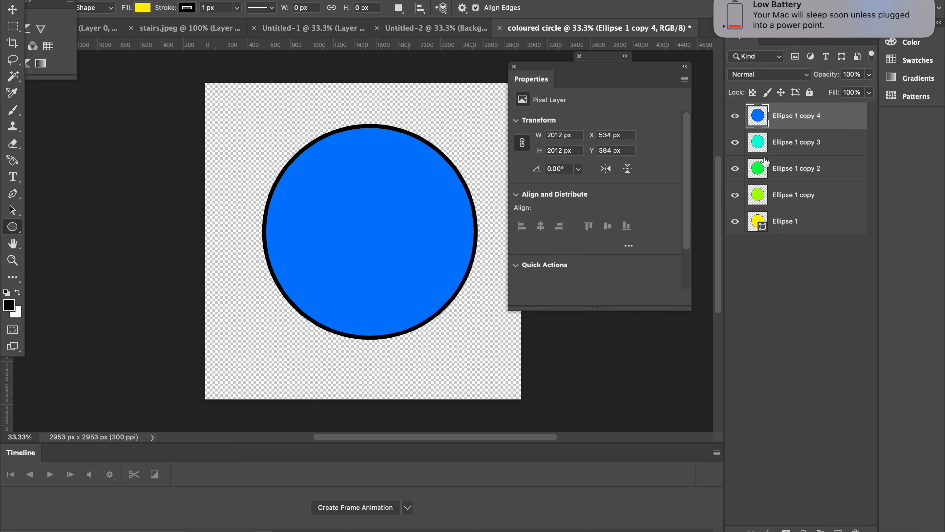
Create a frame animation in the timeline and make its frames from the five circle layers
left_click(372, 508)
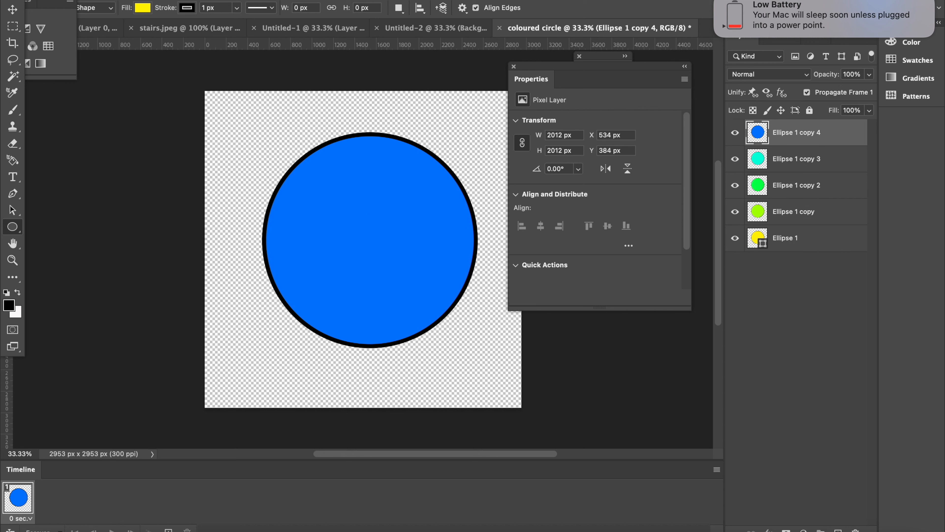
left_click(716, 469)
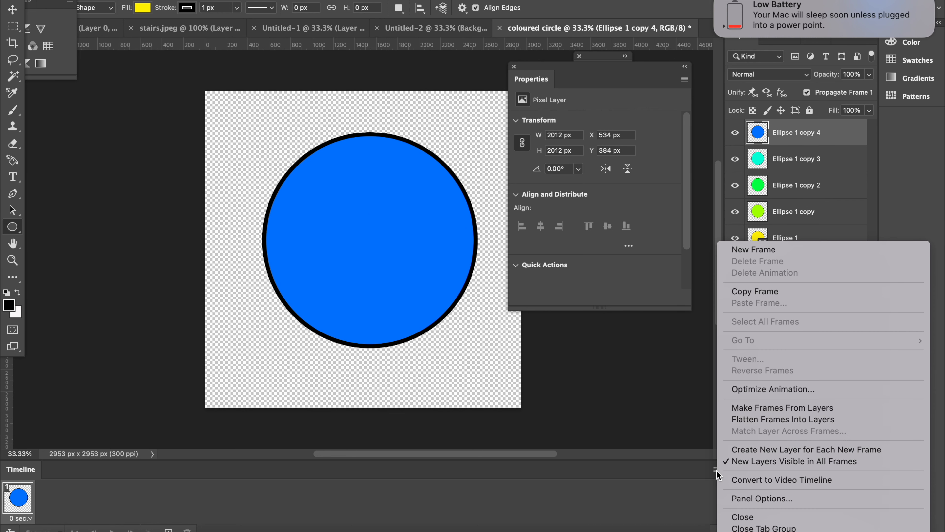
left_click(749, 409)
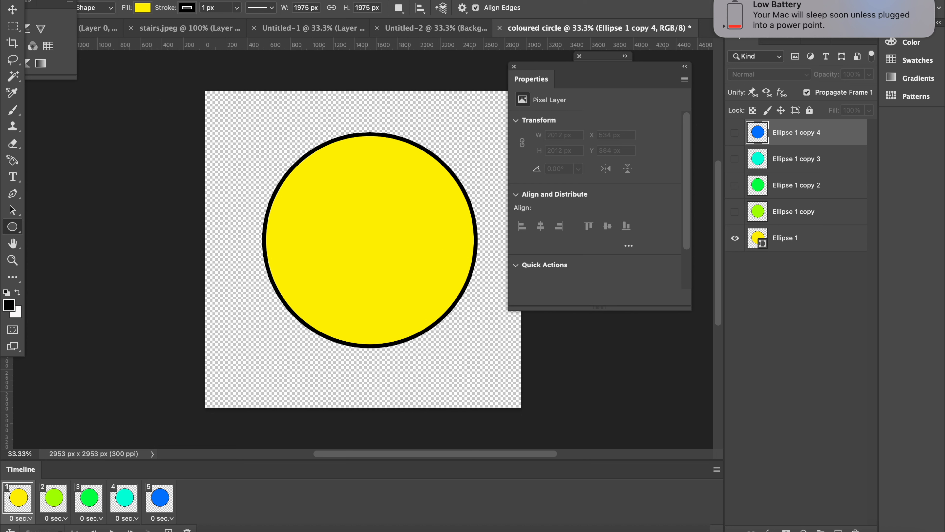
Set the delay of all five frames to 0.2 seconds and play back the animation
left_click(112, 529)
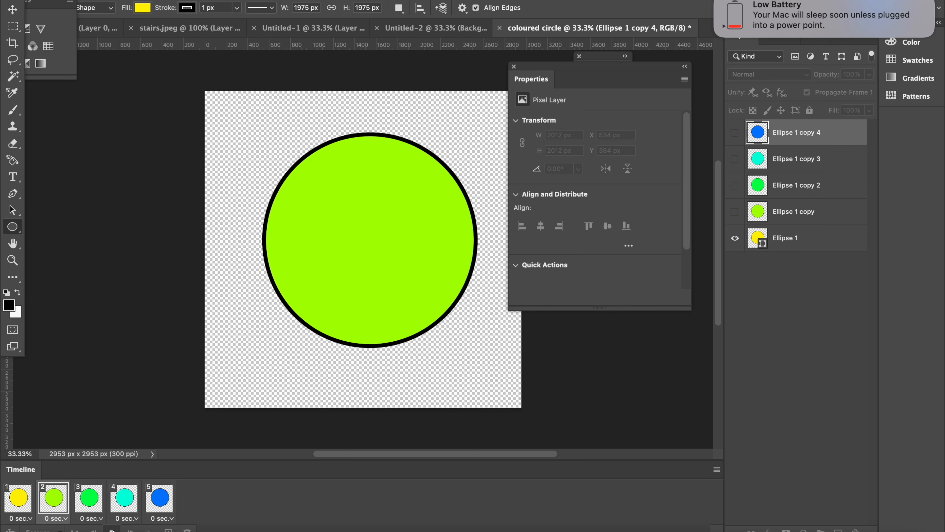
left_click(18, 498)
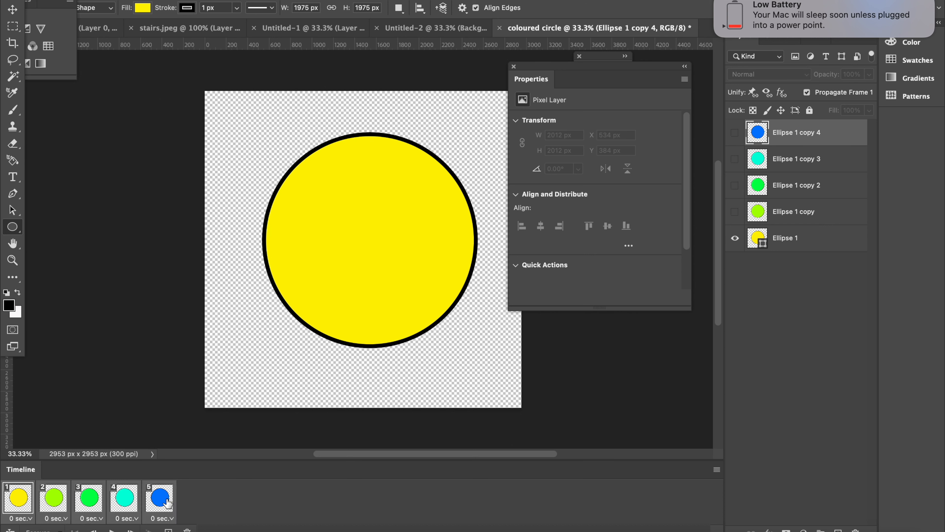
left_click(169, 518)
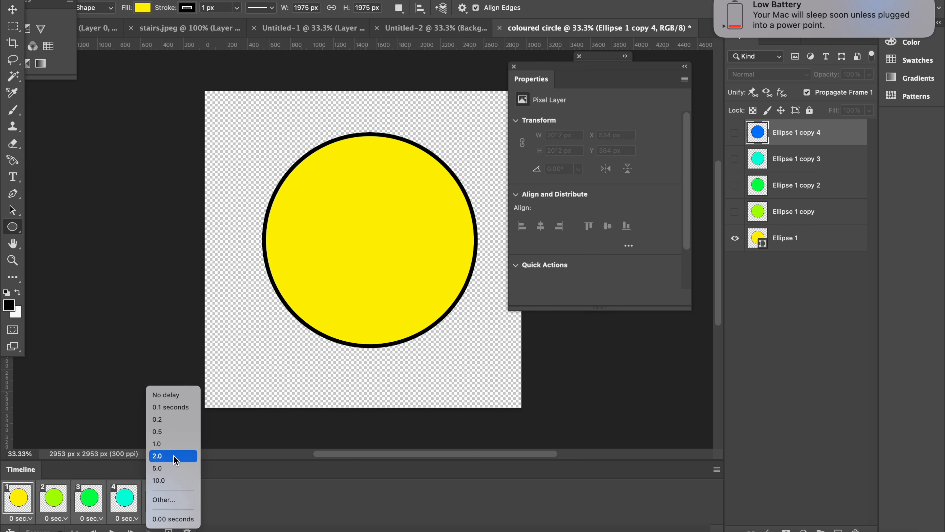
left_click(168, 420)
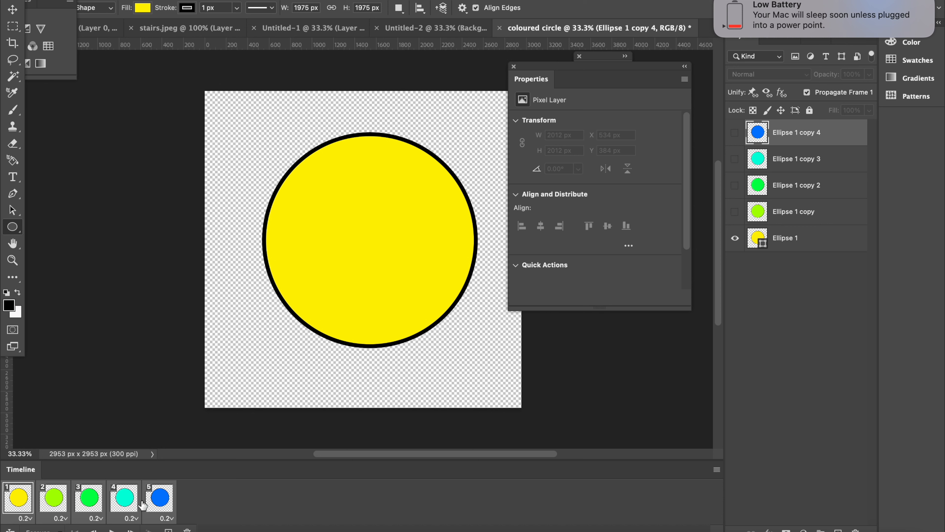
key("space")
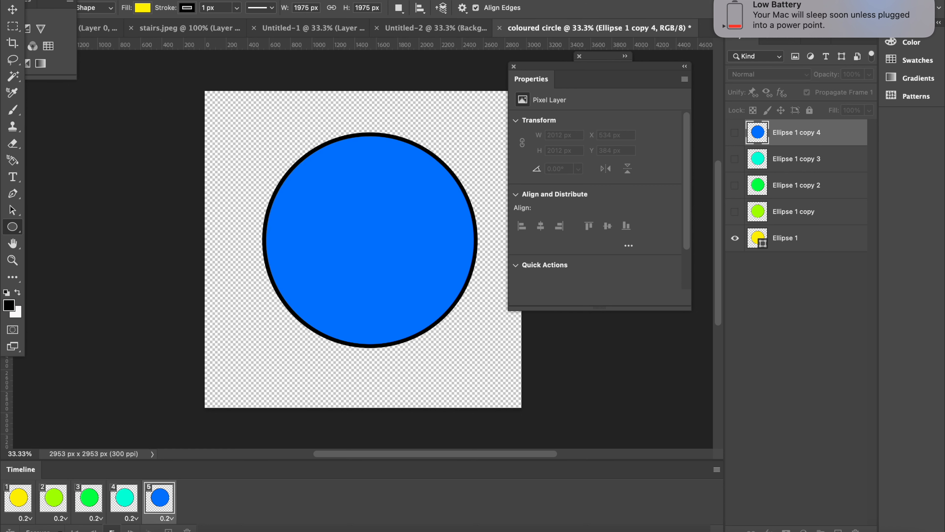
left_click(112, 529)
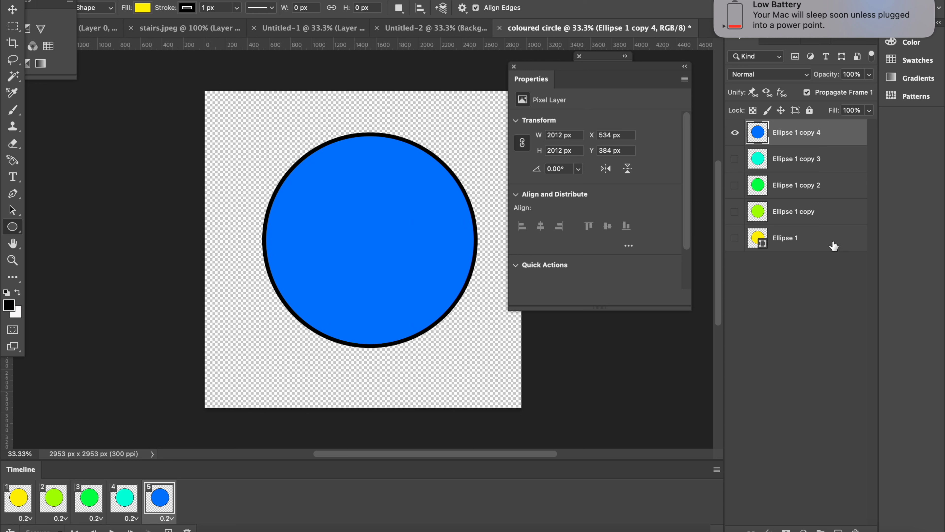
Add a new layer beneath all the circle layers, fill it with the white background color, and preview the animation
left_click(838, 529)
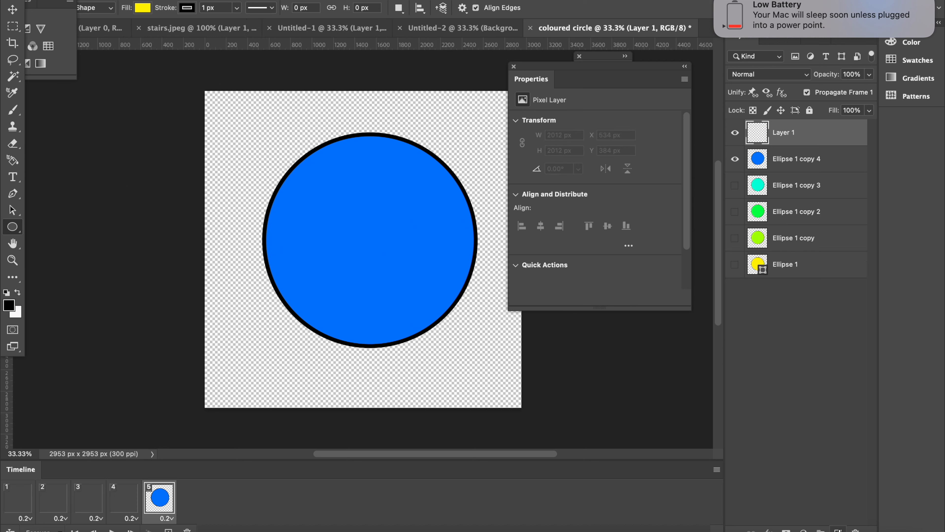
left_click_drag(782, 132, 786, 288)
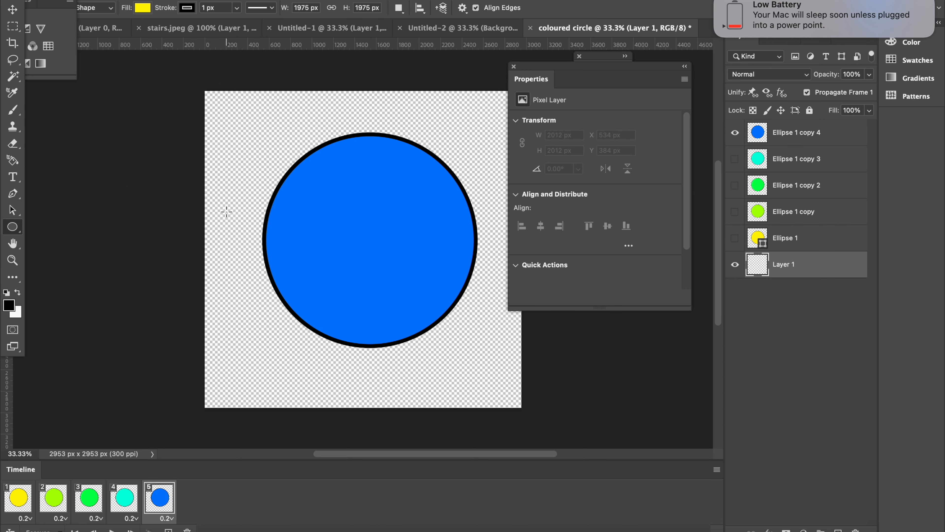
left_click(128, 1)
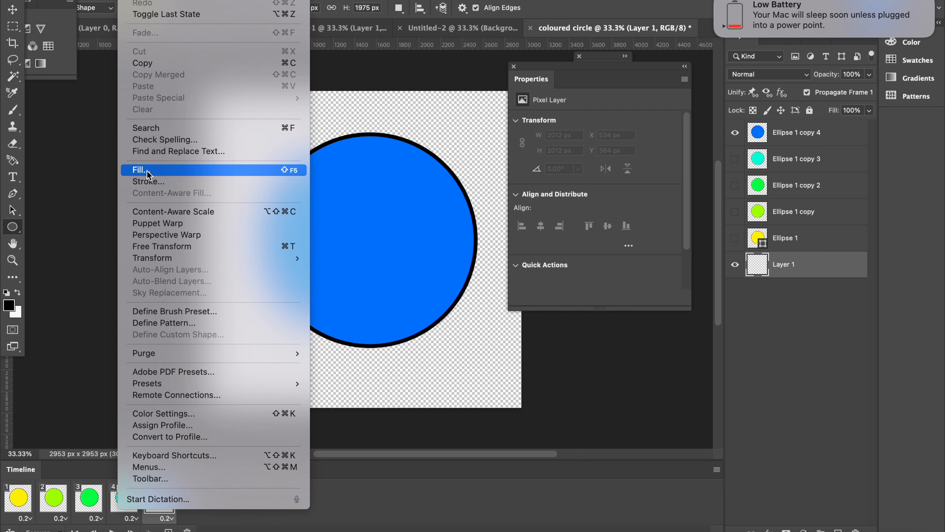
left_click(139, 170)
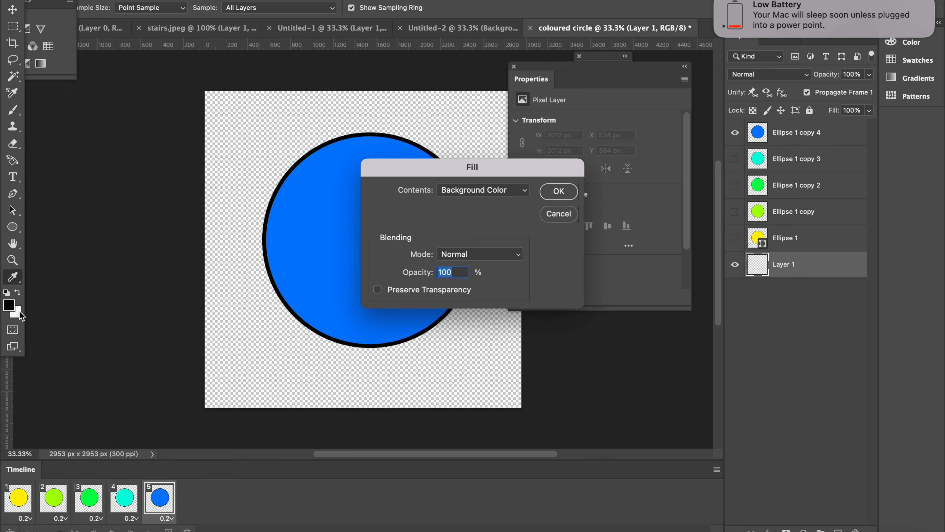
left_click(559, 192)
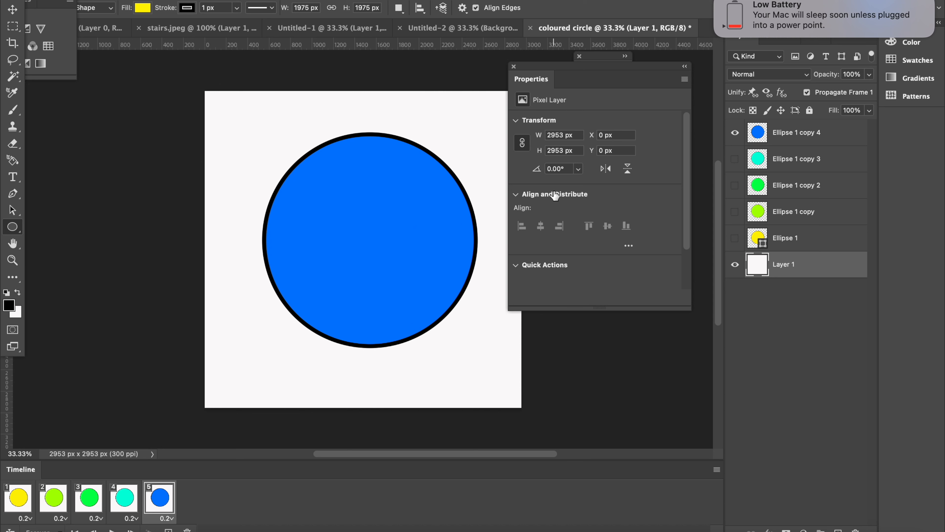
left_click(112, 529)
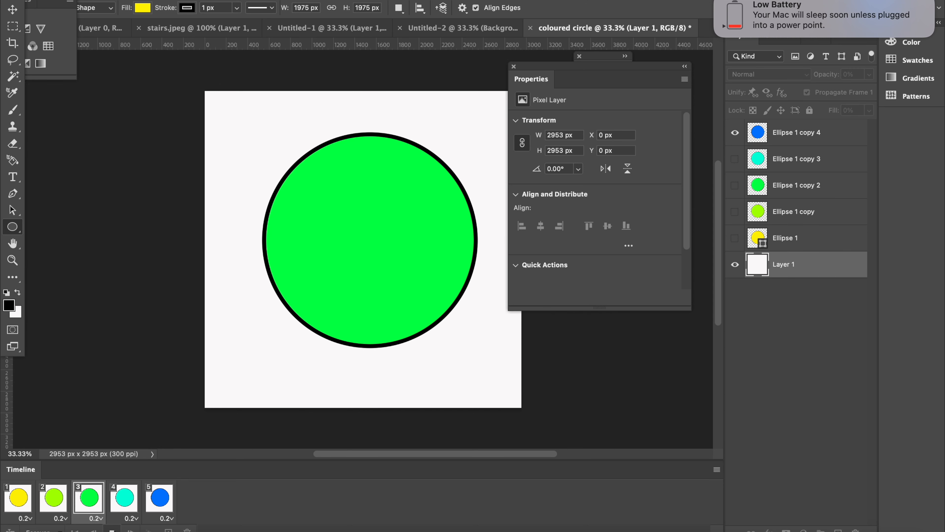
left_click(112, 530)
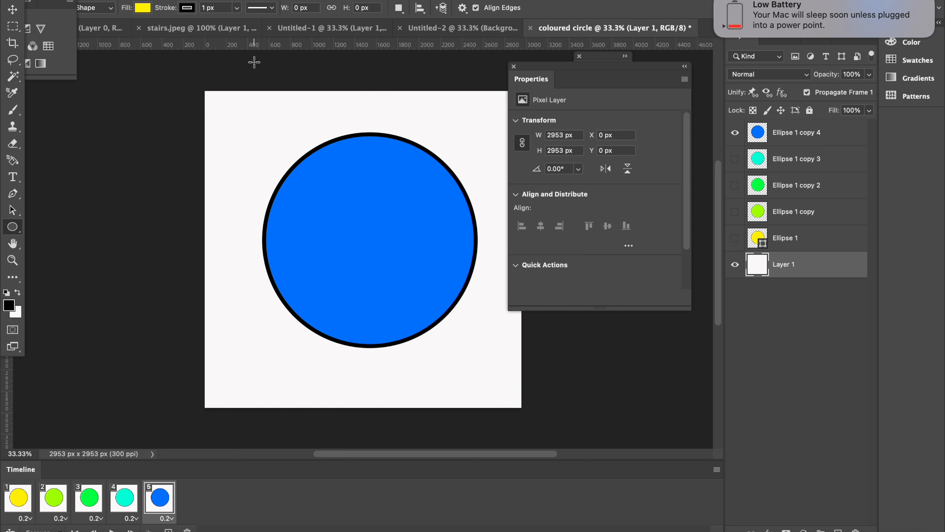
Tween from the yellow to the lime green frame and from lime green to bright green, adding 5 frames each
left_click(26, 492)
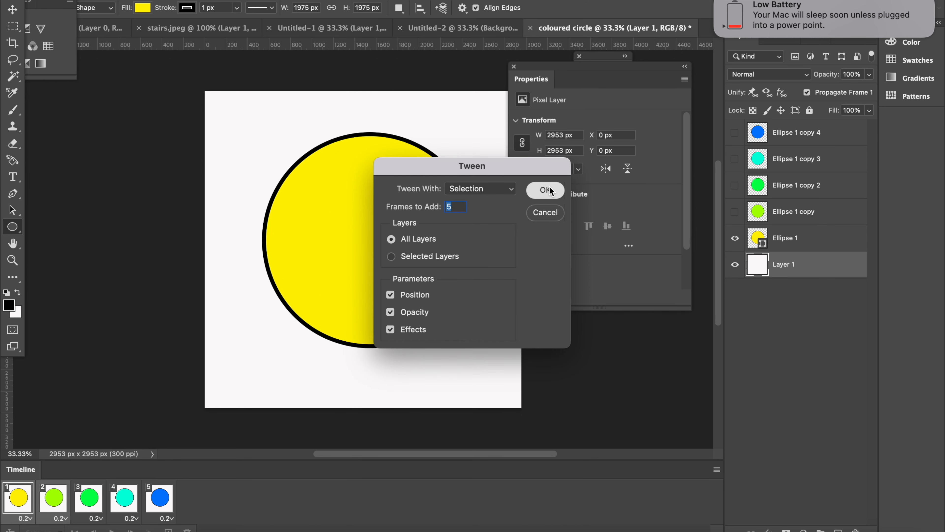
left_click(545, 190)
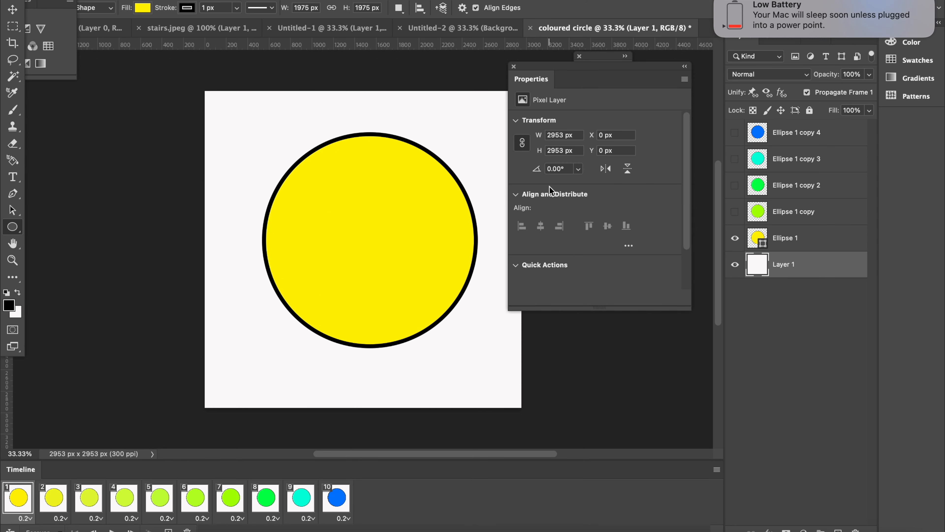
left_click(234, 500)
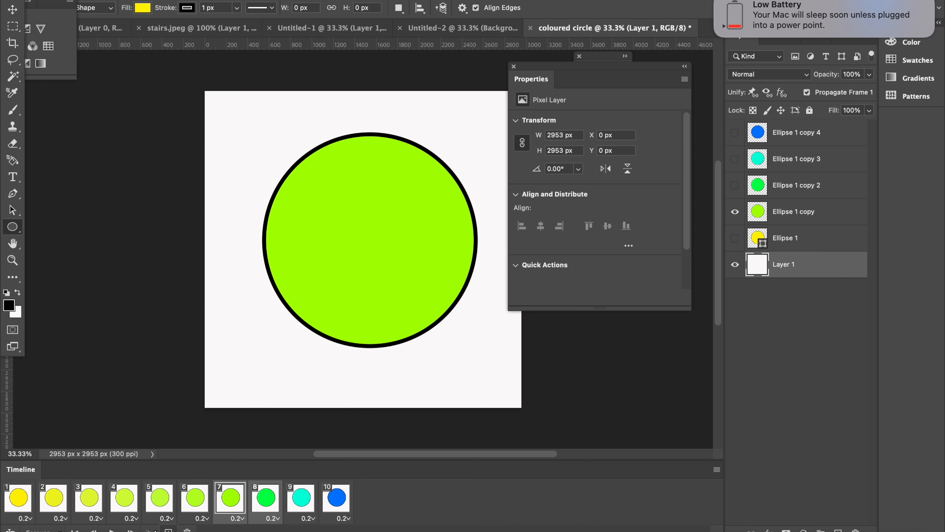
left_click(149, 529)
left_click(538, 193)
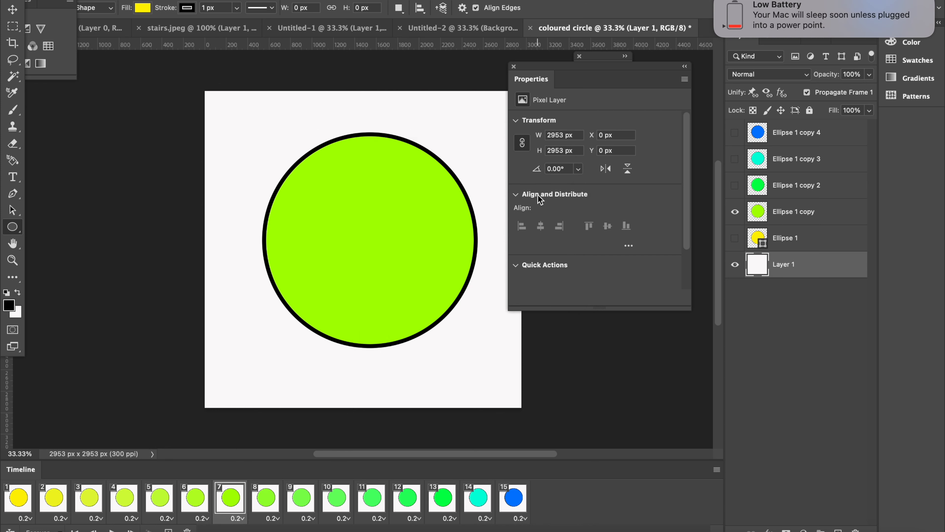
Tween from bright green to turquoise and from turquoise to blue, adding 5 frames each, and play back the animation
left_click(447, 510)
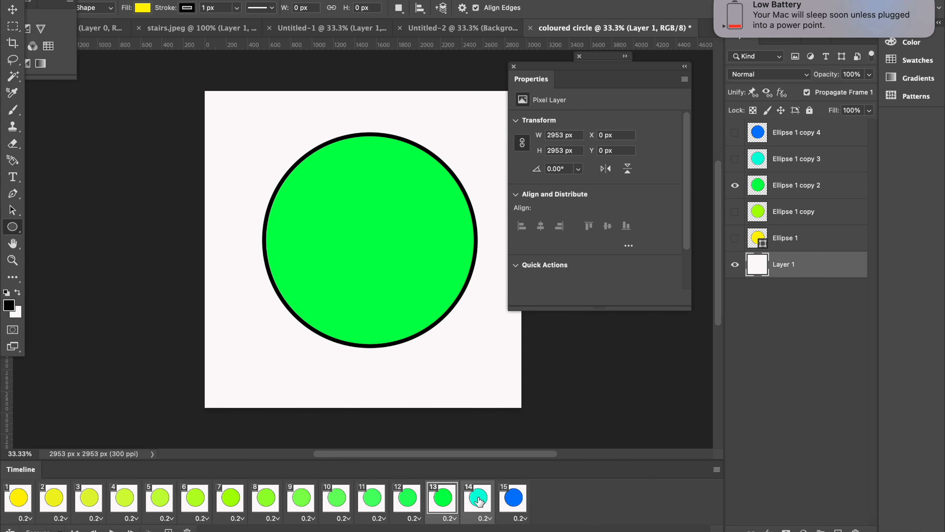
left_click(149, 529)
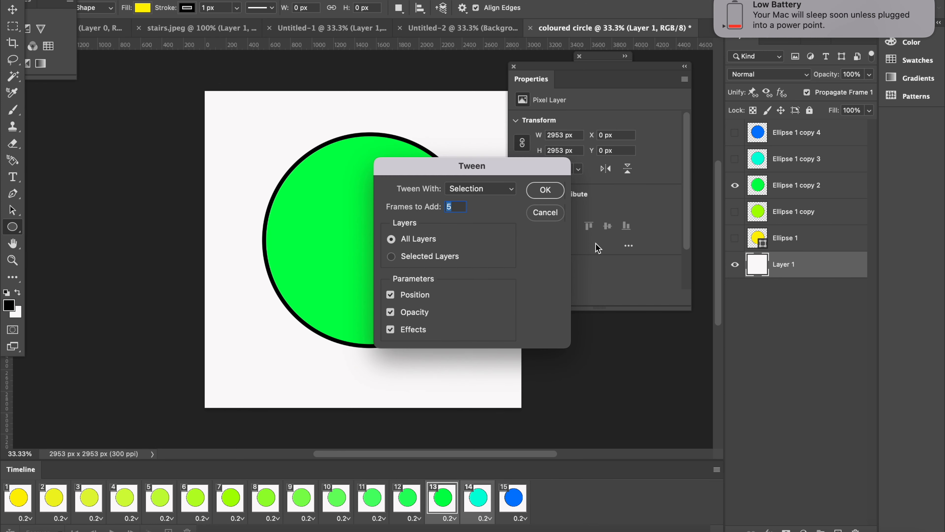
left_click(542, 198)
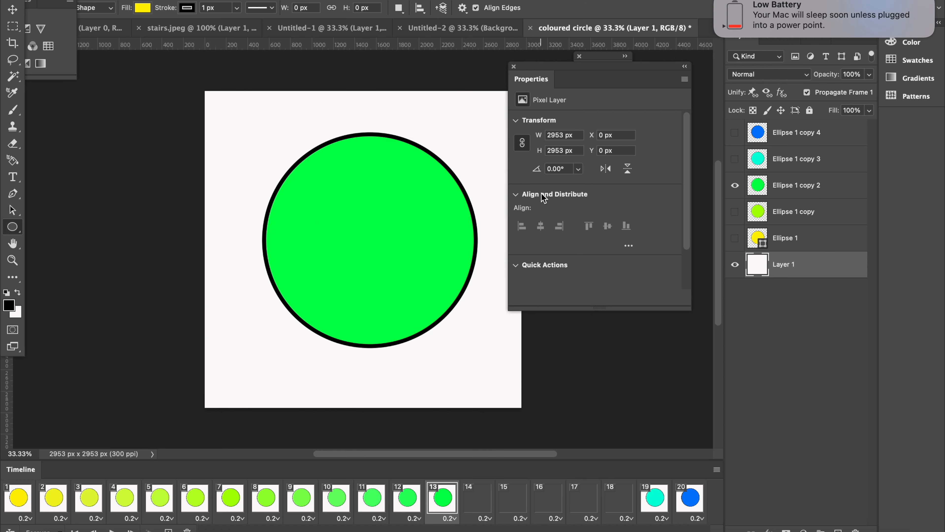
left_click(659, 505)
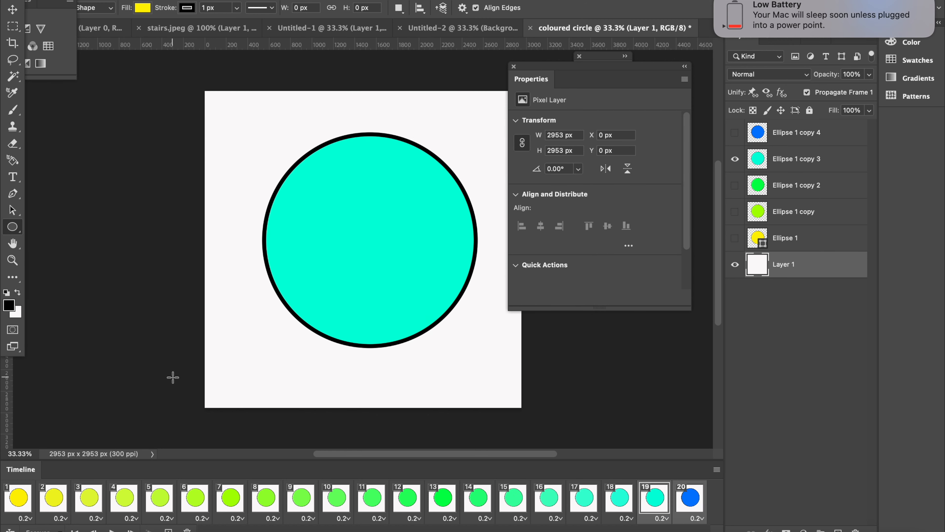
left_click(149, 530)
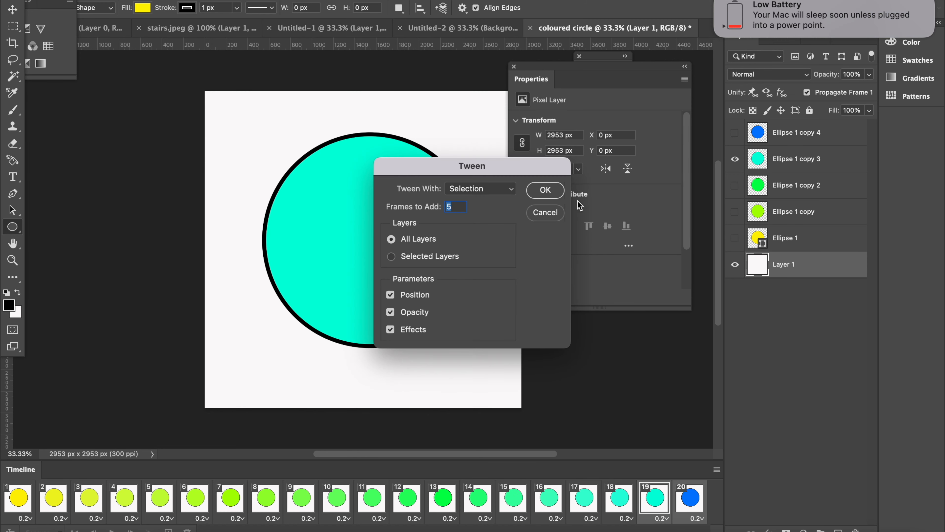
left_click(550, 190)
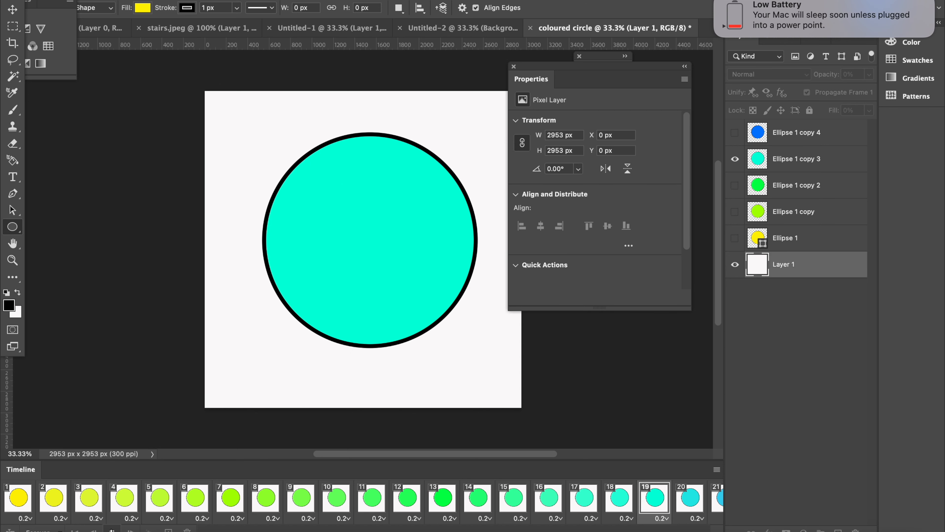
left_click(112, 529)
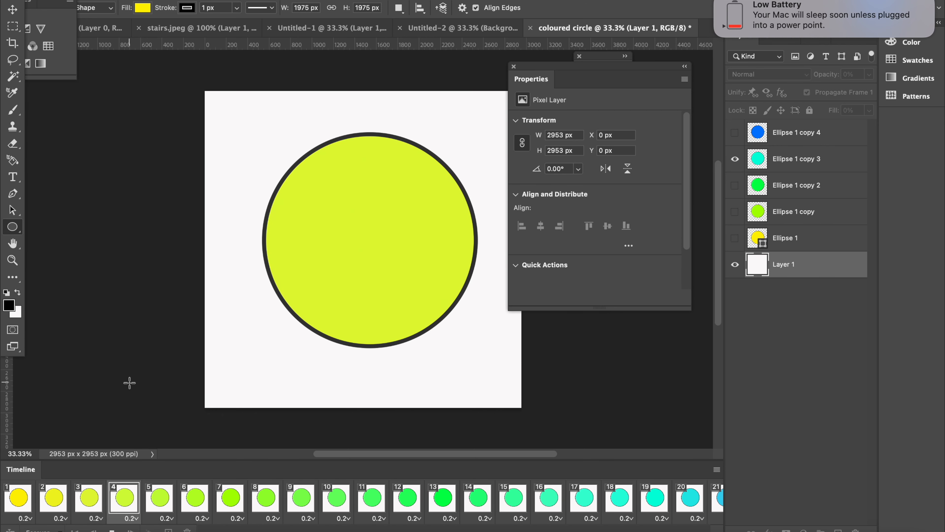
left_click(112, 529)
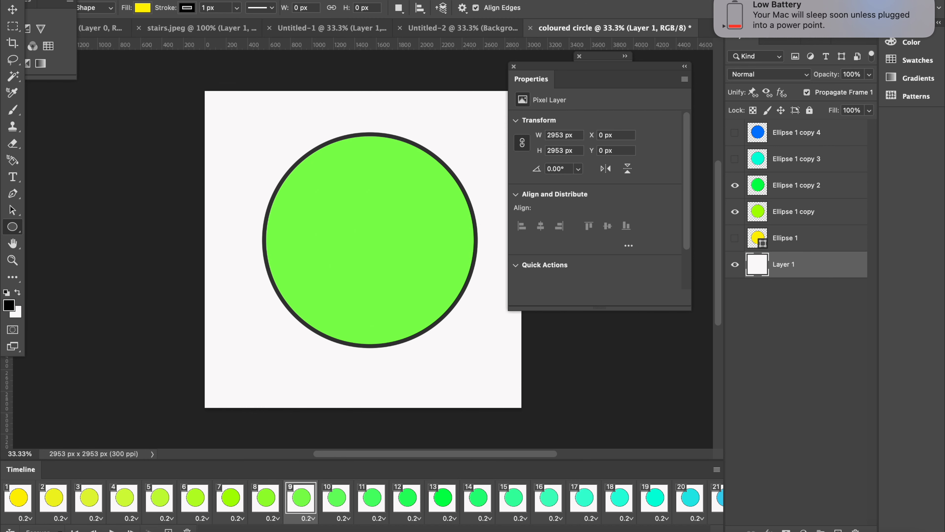
Export the animation with Save for Web as a 295 px wide GIF named coloured-circle.gif on the Desktop
left_click(98, 1)
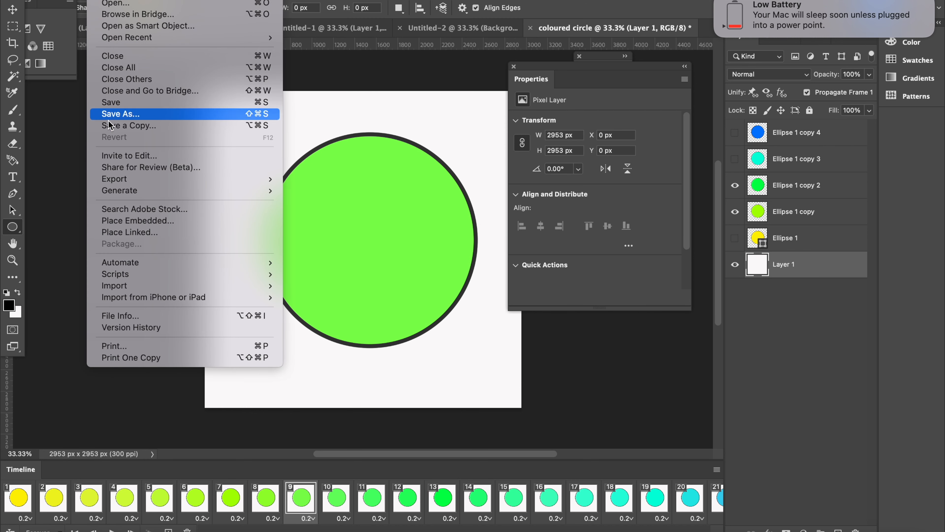
mouse_move(113, 181)
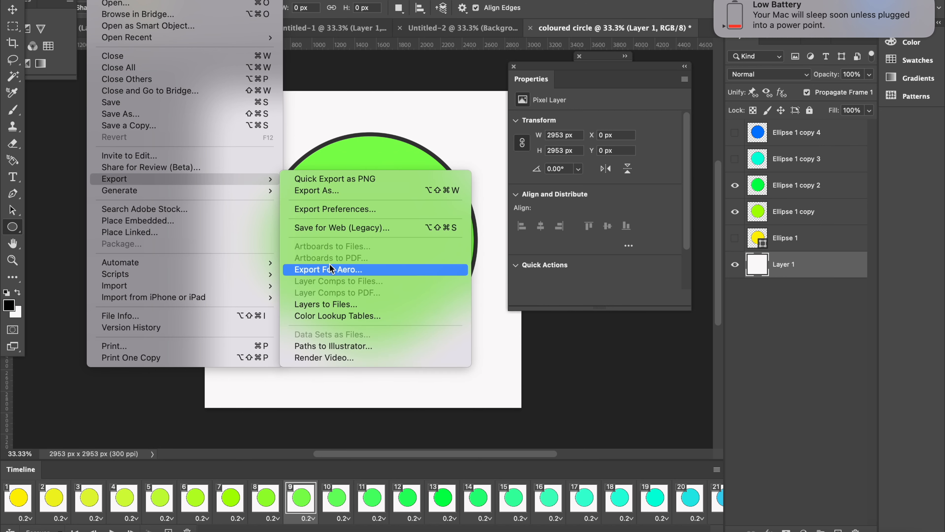
left_click(328, 228)
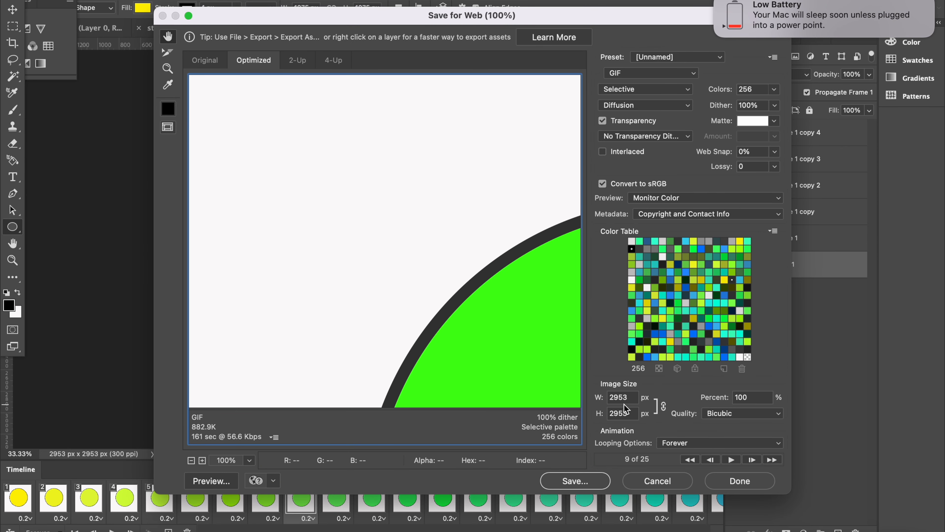
left_click(627, 396)
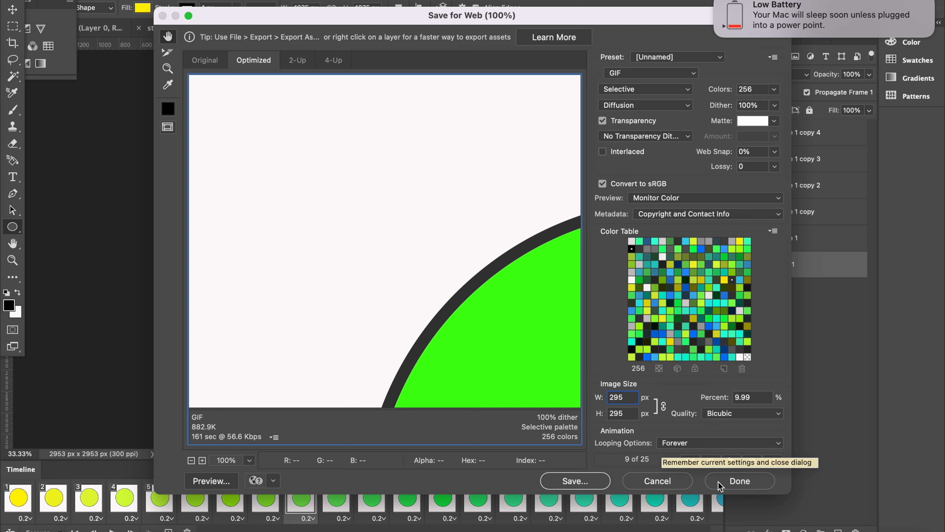
left_click(575, 480)
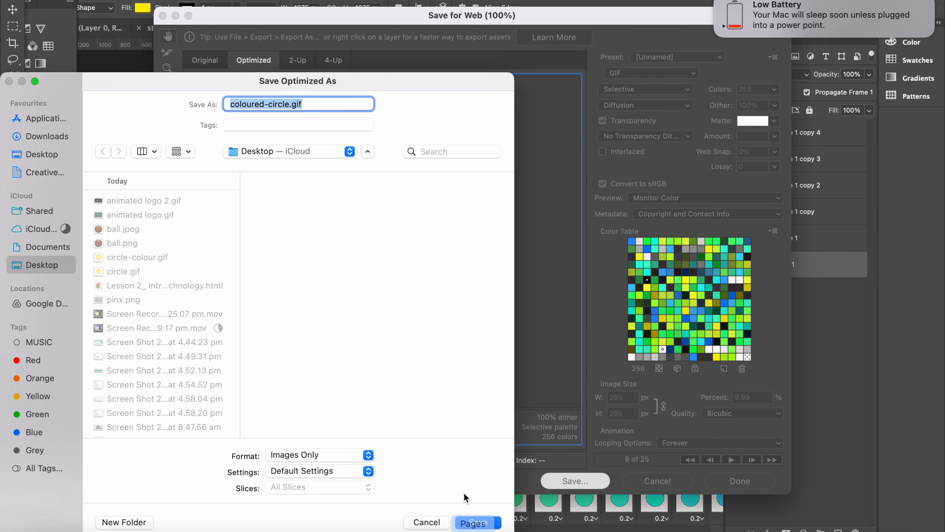
left_click(468, 525)
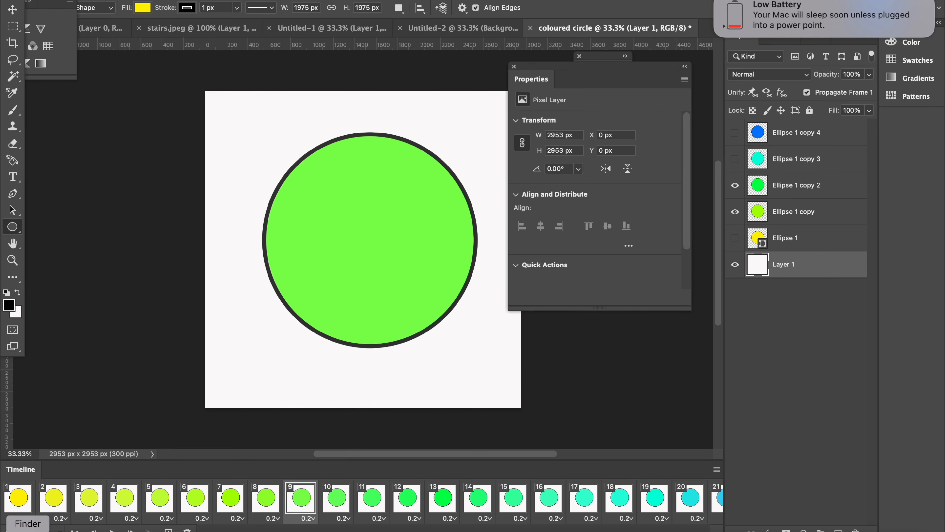
Find coloured-circle.gif on the Desktop in Finder and open it in Google Chrome to view the animation
left_click(27, 531)
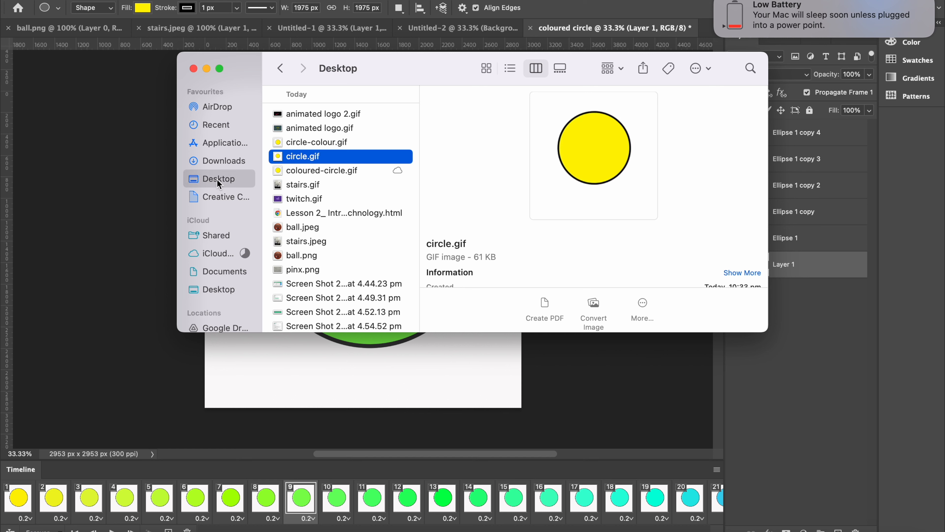
left_click(301, 146)
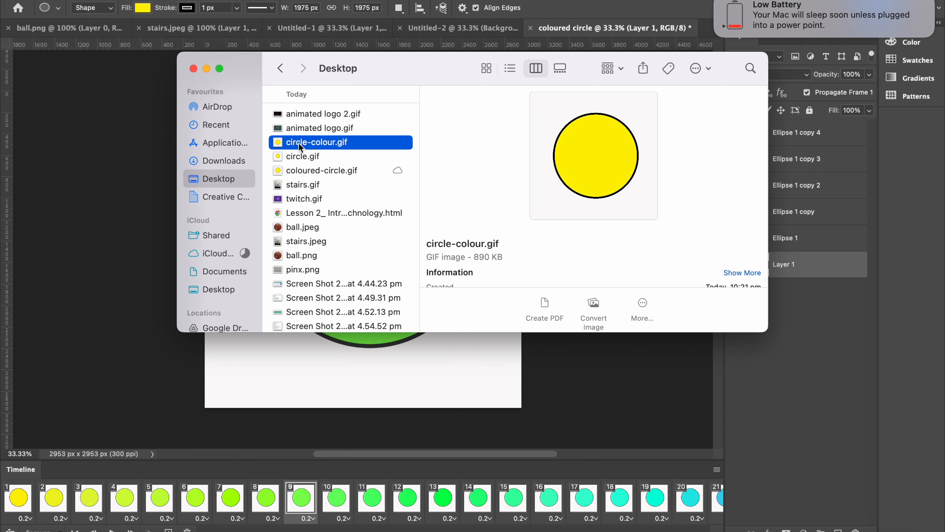
left_click(298, 171)
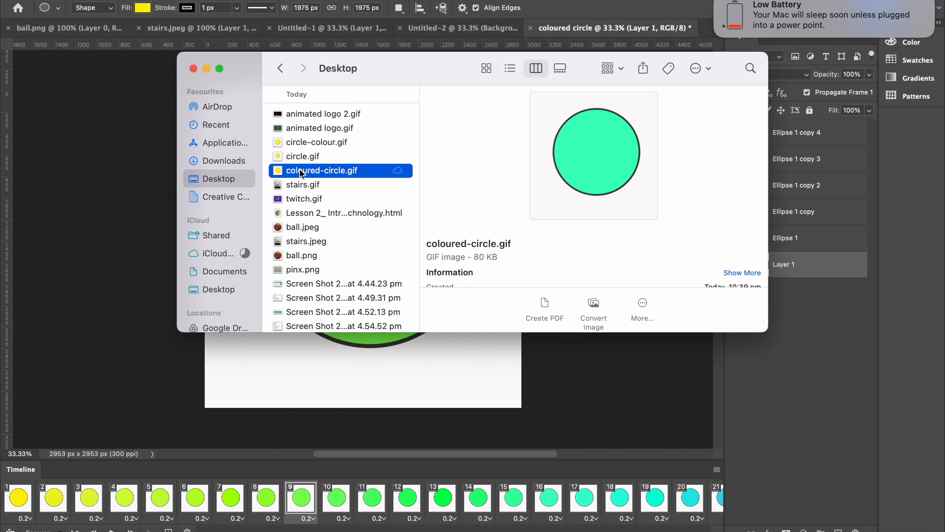
right_click(301, 172)
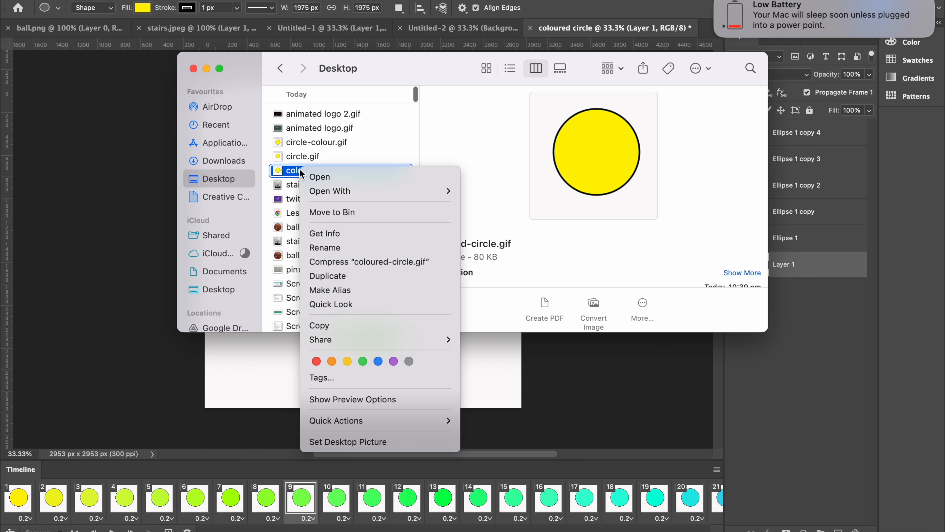
mouse_move(324, 192)
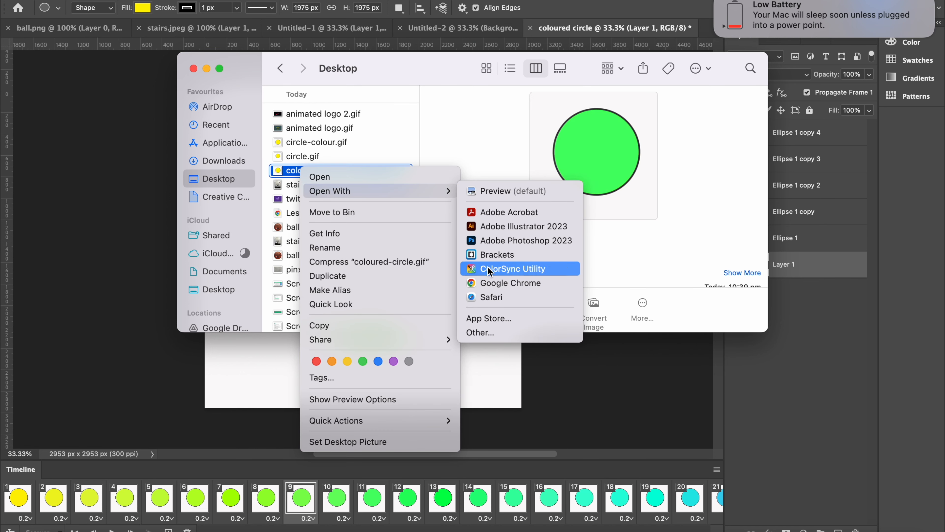
left_click(488, 284)
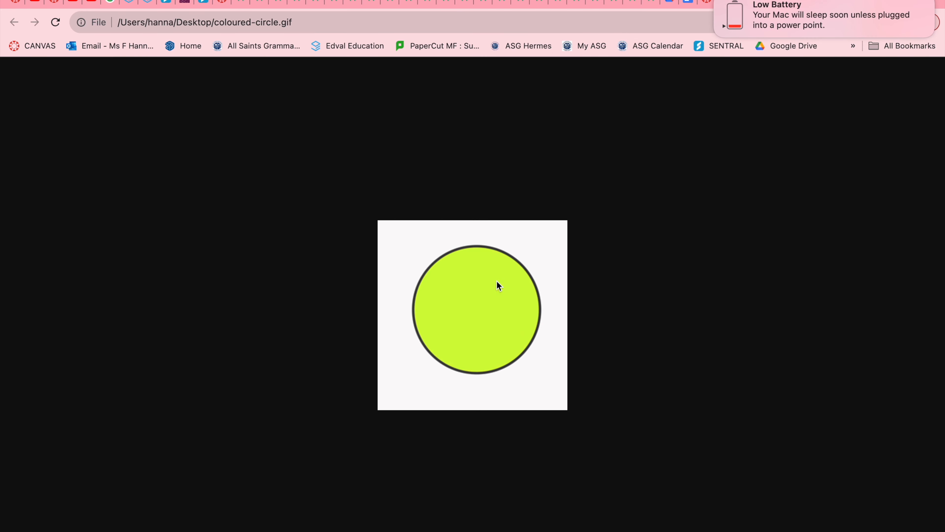